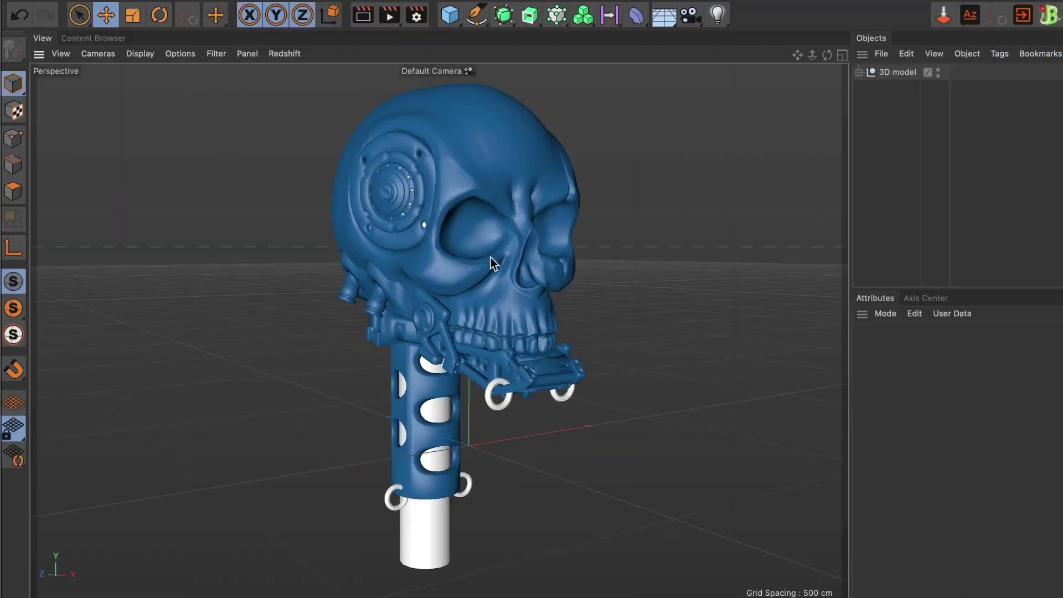
Hide the Skull object in the viewport so only Ring 1's four rings remain visible
alt+drag(501, 387, 553, 289)
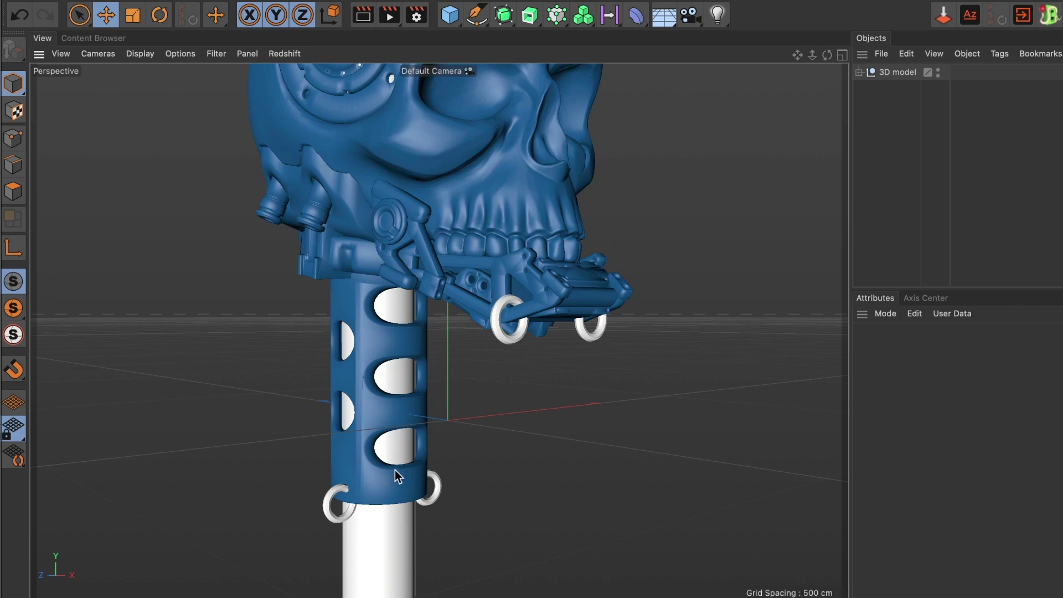
click(858, 72)
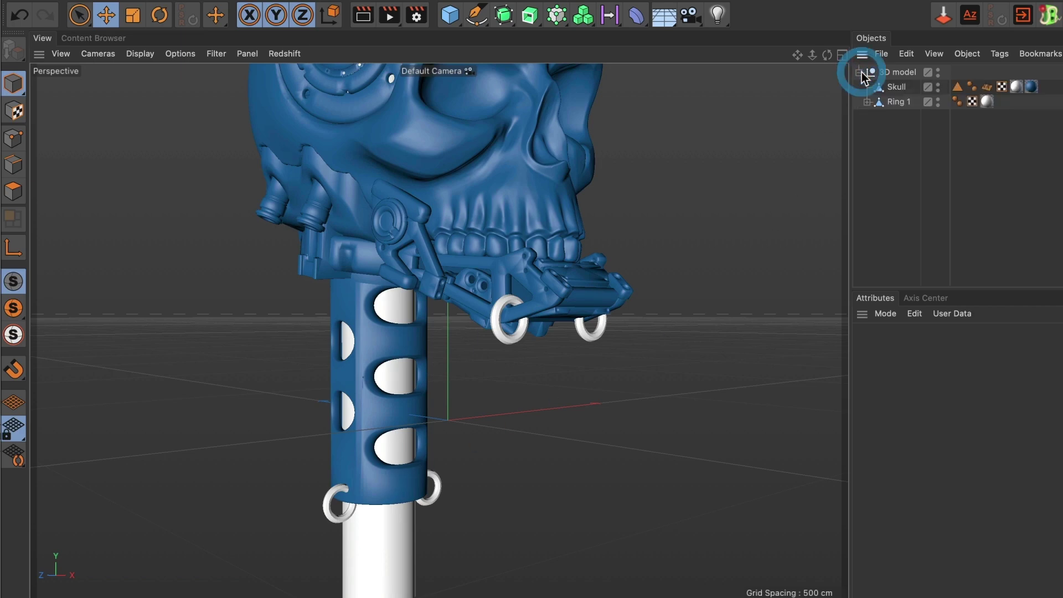
click(938, 86)
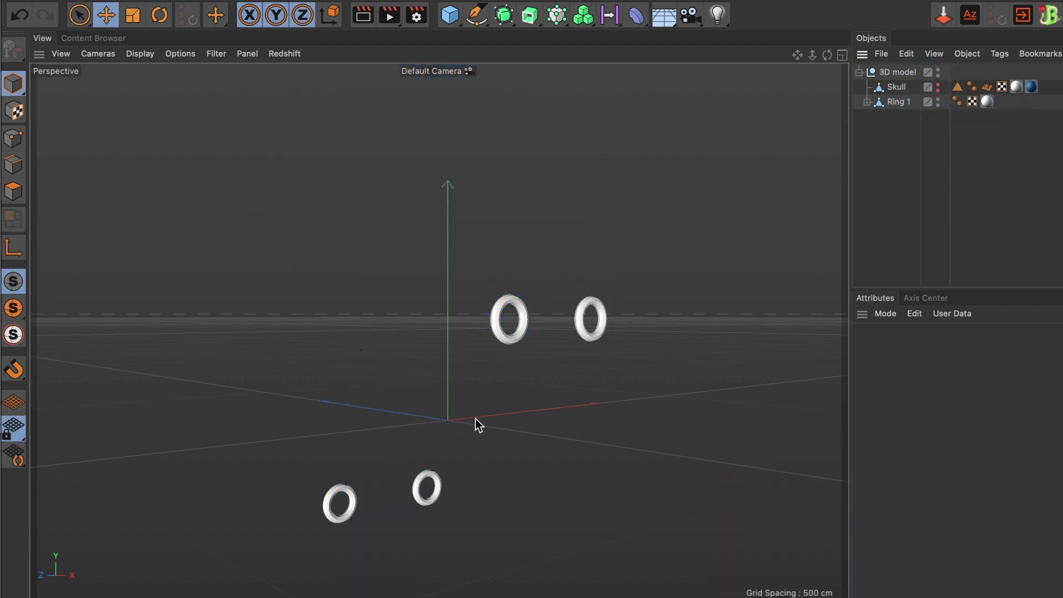
Maximise the Right view and zoom in on the two rings seen edge-on
alt+drag(478, 418, 429, 366)
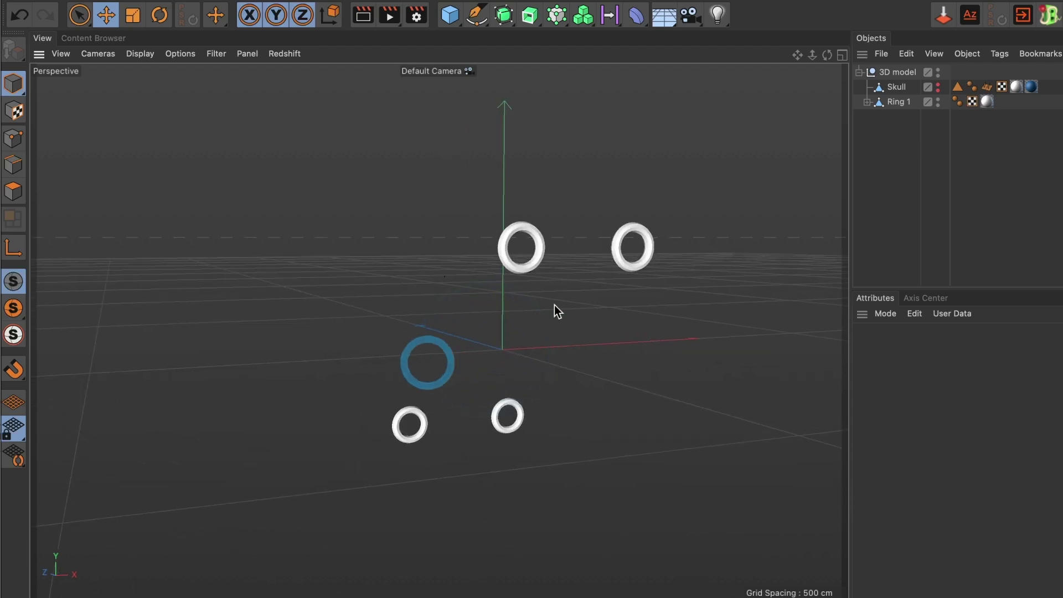
click(840, 57)
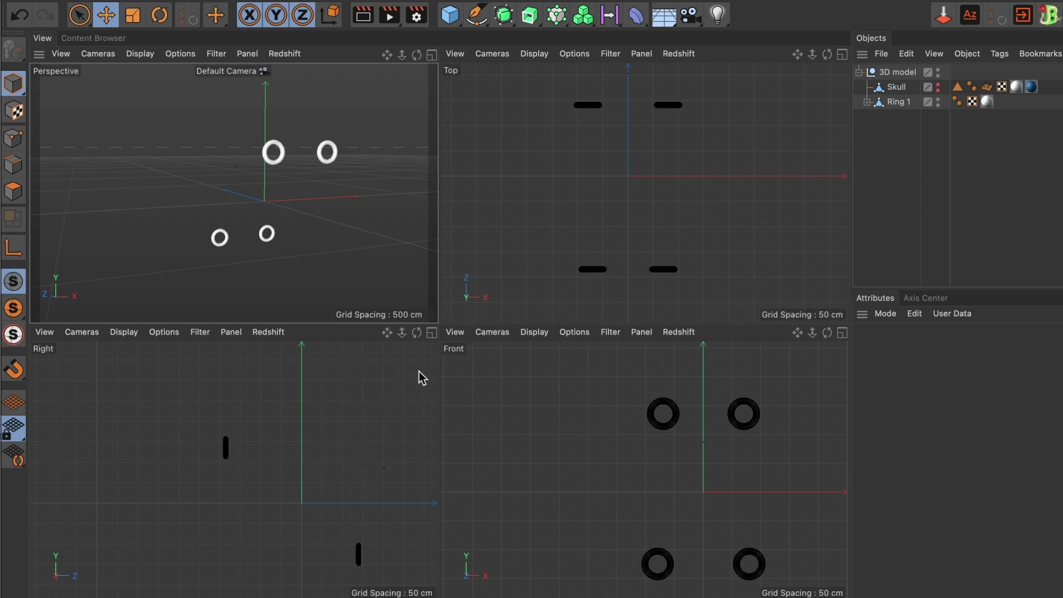
click(433, 333)
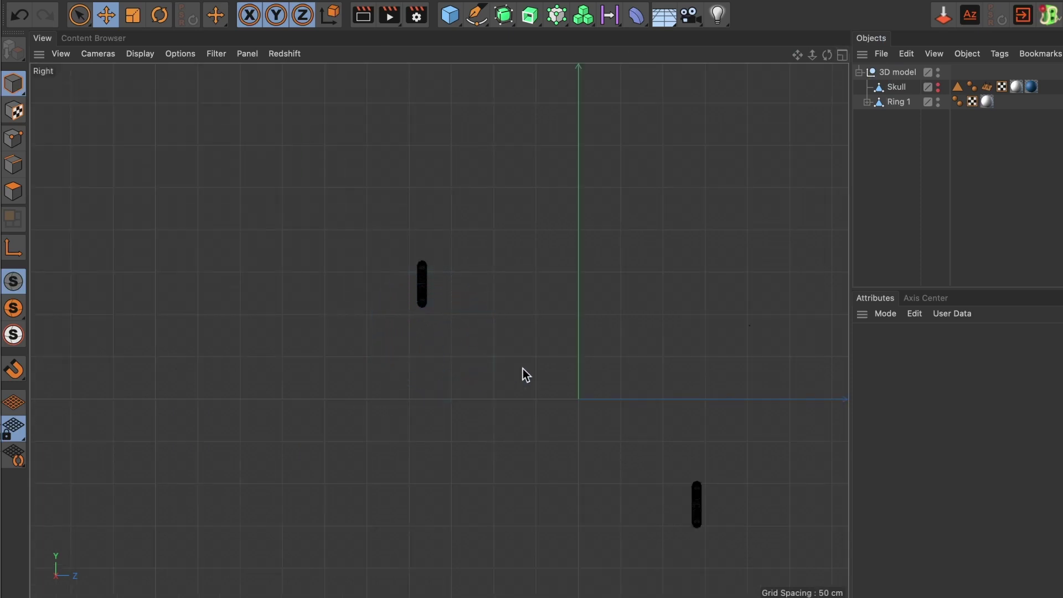
alt+right_drag(426, 326, 445, 315)
alt+middle_drag(444, 315, 426, 301)
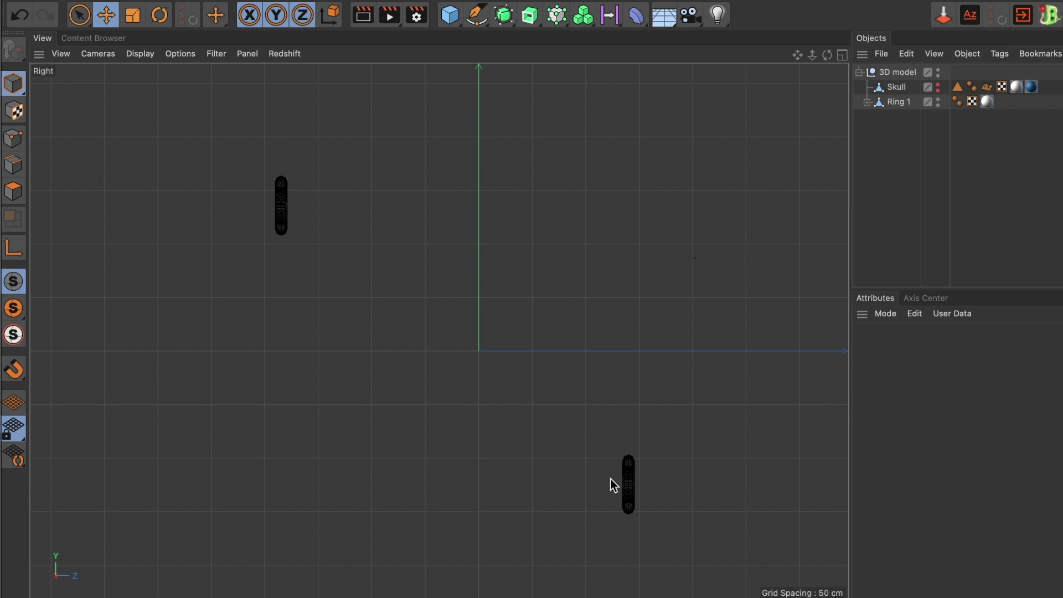
Draw a Bezier spline with the Spline Pen from the upper ring down to the lower ring
click(481, 18)
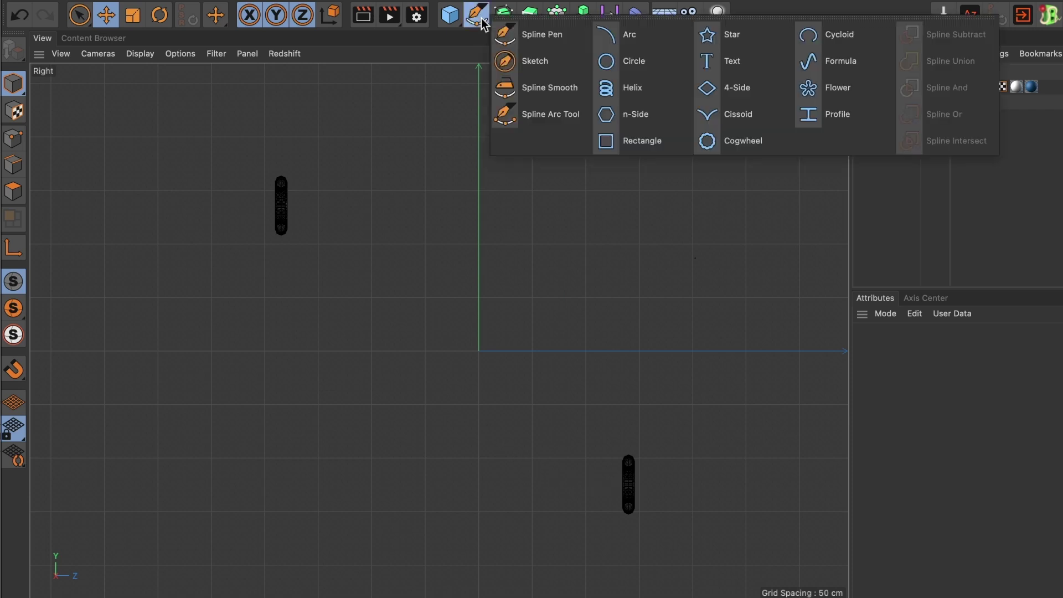
click(526, 35)
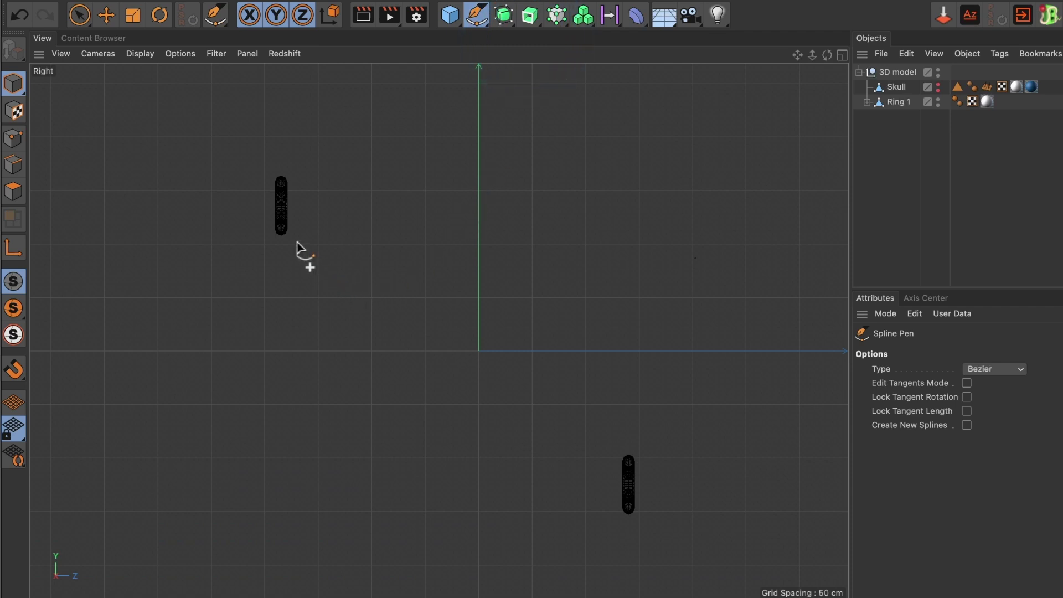
click(282, 227)
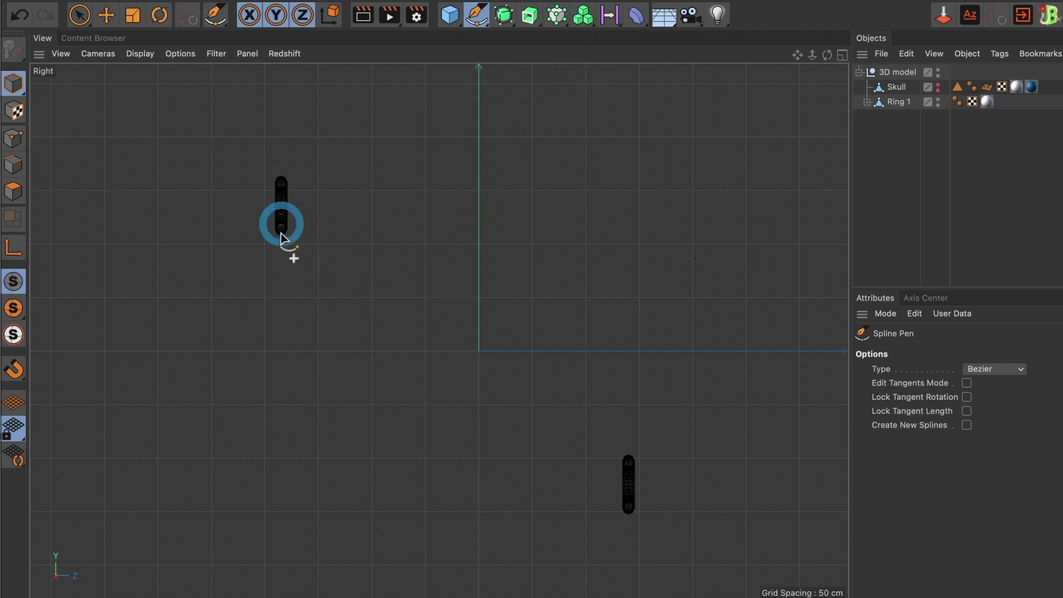
click(286, 272)
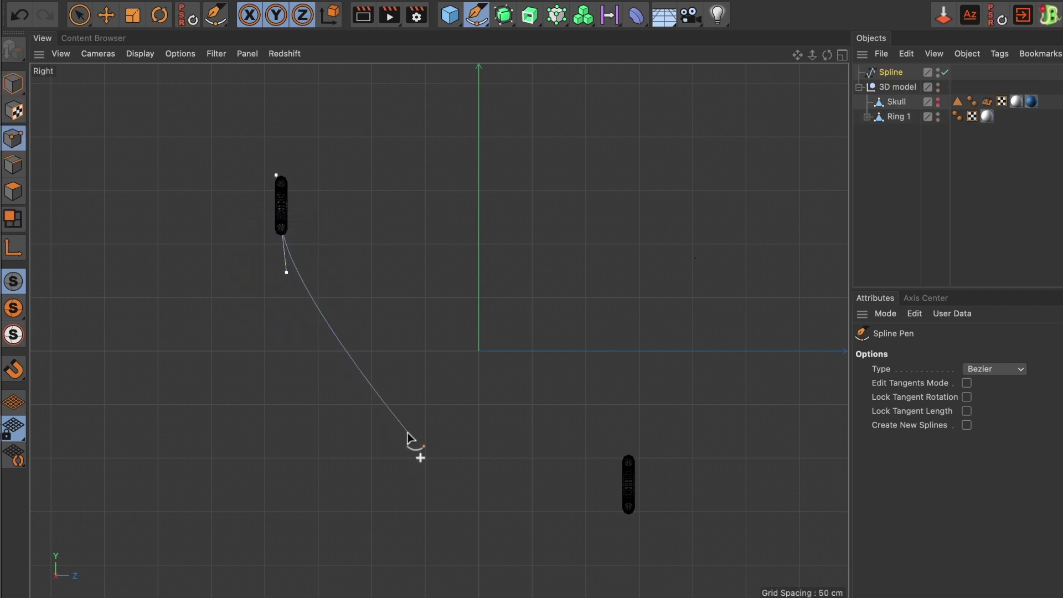
drag(401, 437, 443, 466)
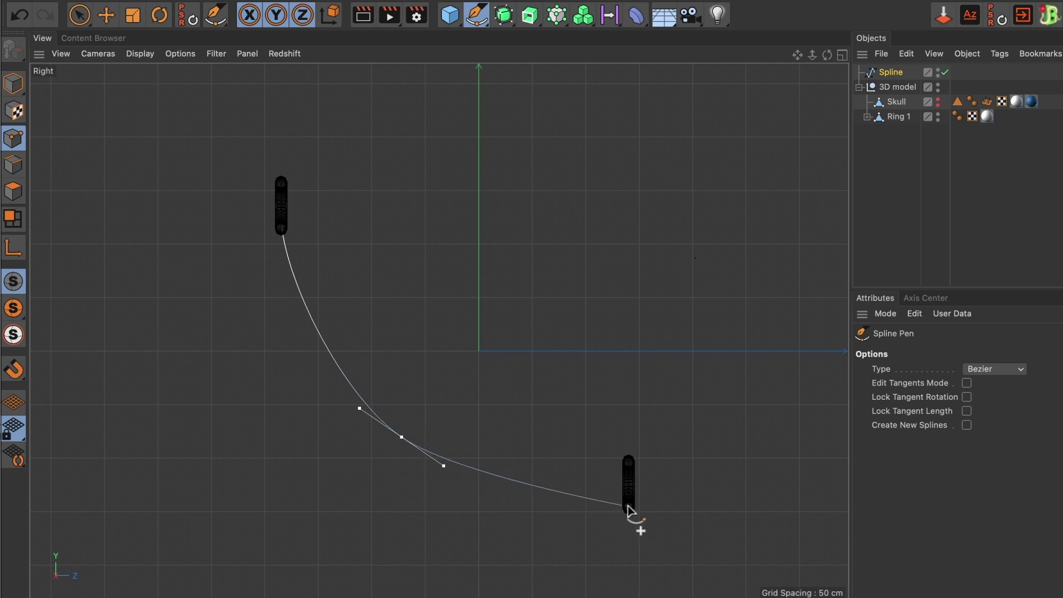
drag(628, 507, 675, 504)
drag(551, 508, 282, 226)
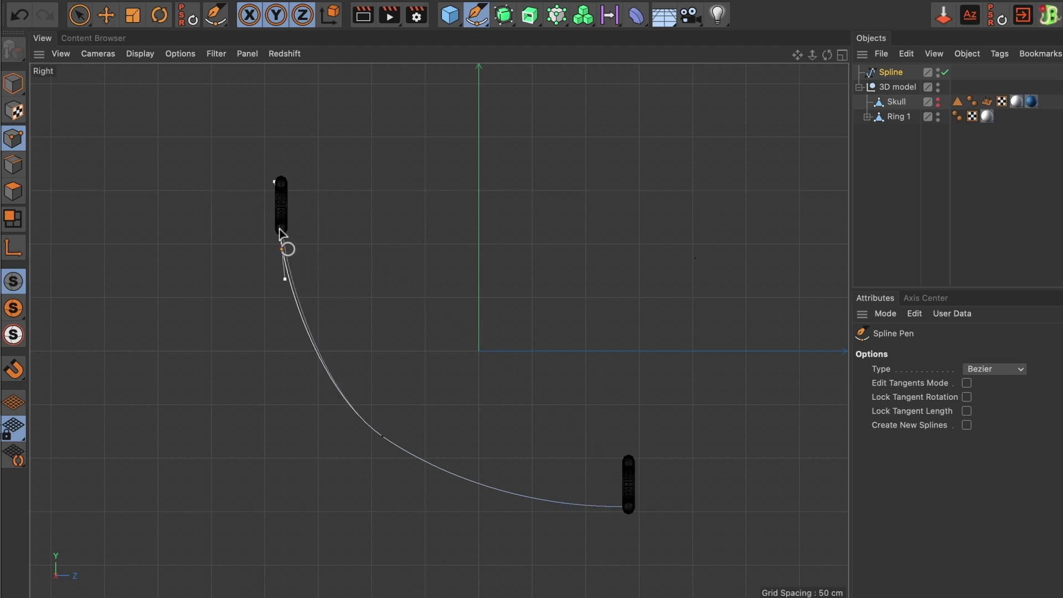
click(281, 227)
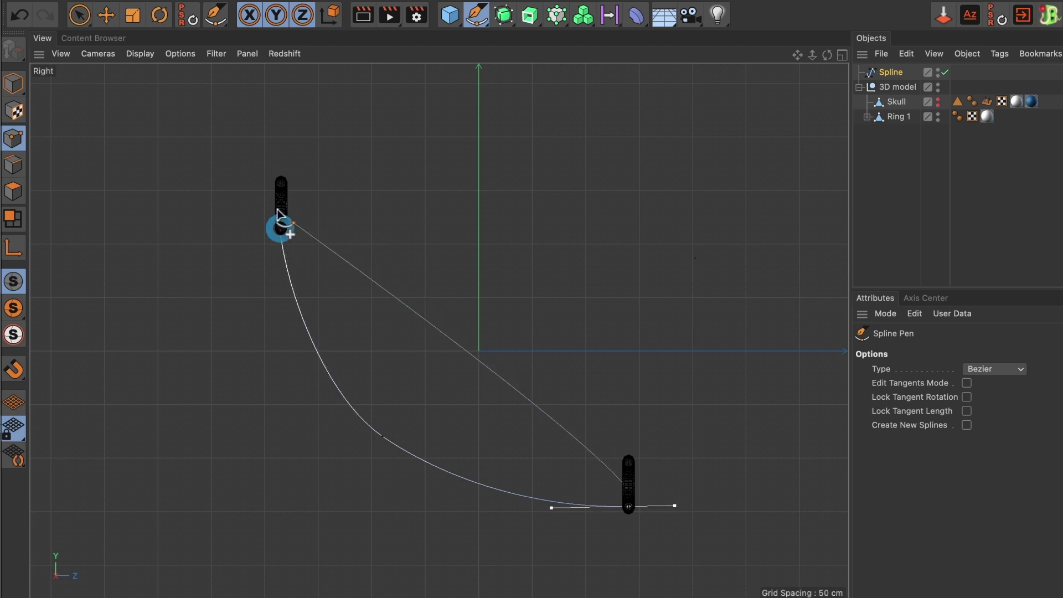
click(381, 439)
click(373, 443)
key(Escape)
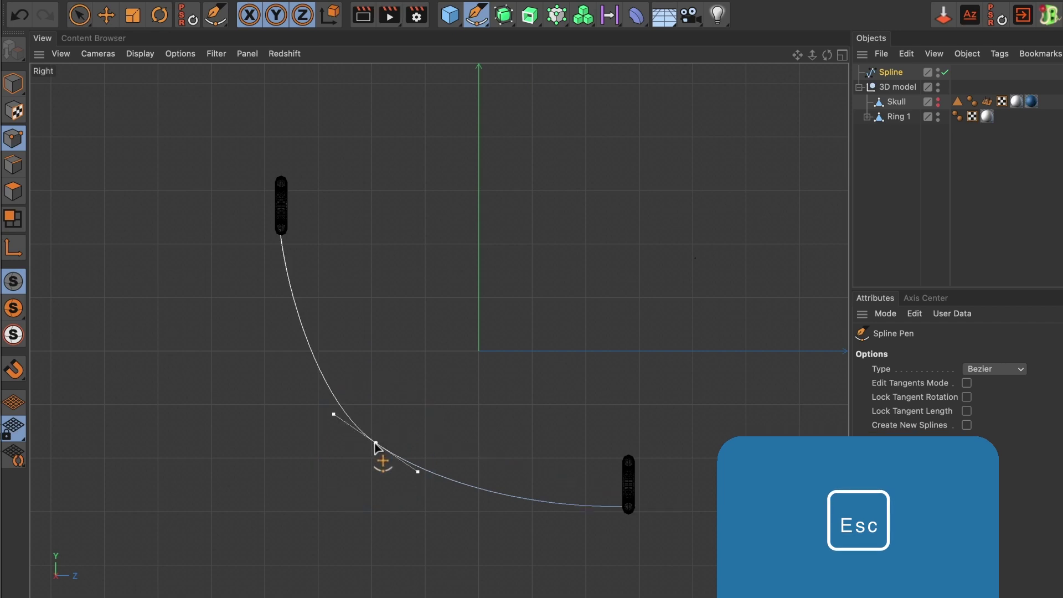
Adjust the middle point's upper and lower tangents and raise it slightly to smooth the curve
click(368, 441)
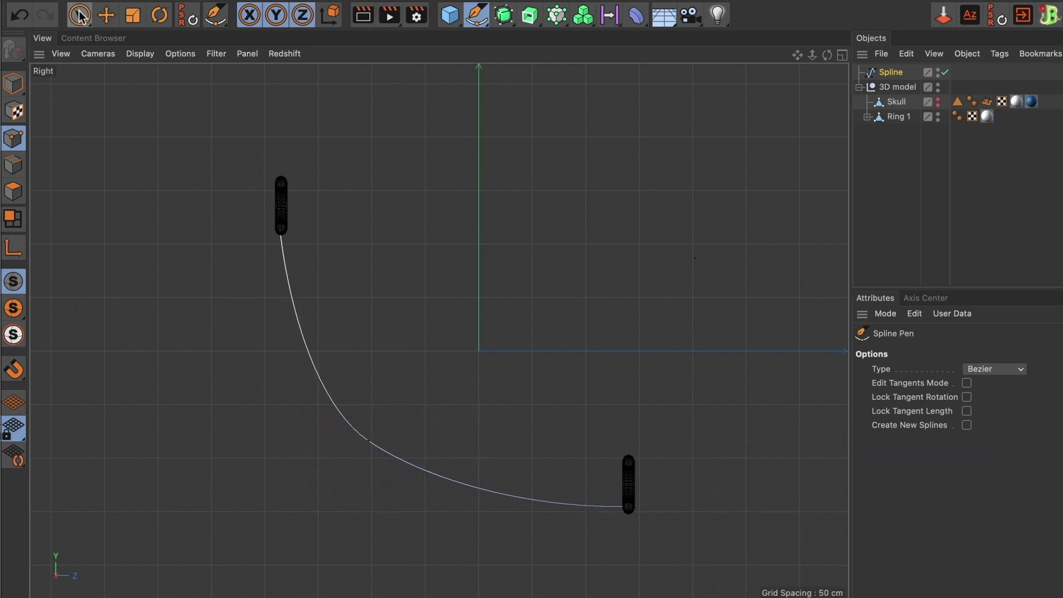
click(106, 15)
click(369, 443)
drag(326, 412, 327, 400)
drag(410, 481, 417, 484)
drag(365, 386, 360, 380)
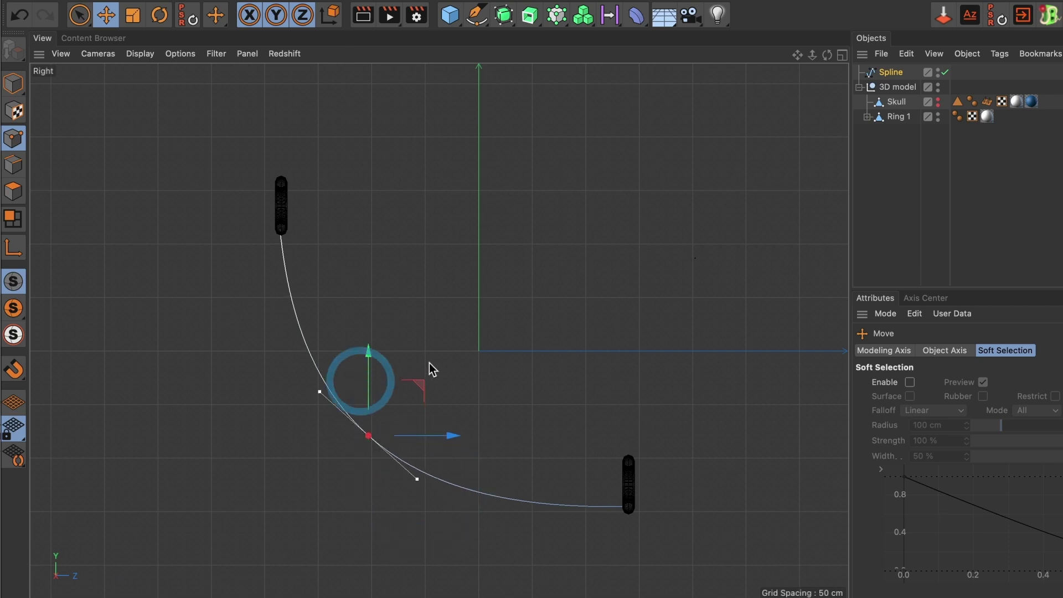
middle_click(477, 389)
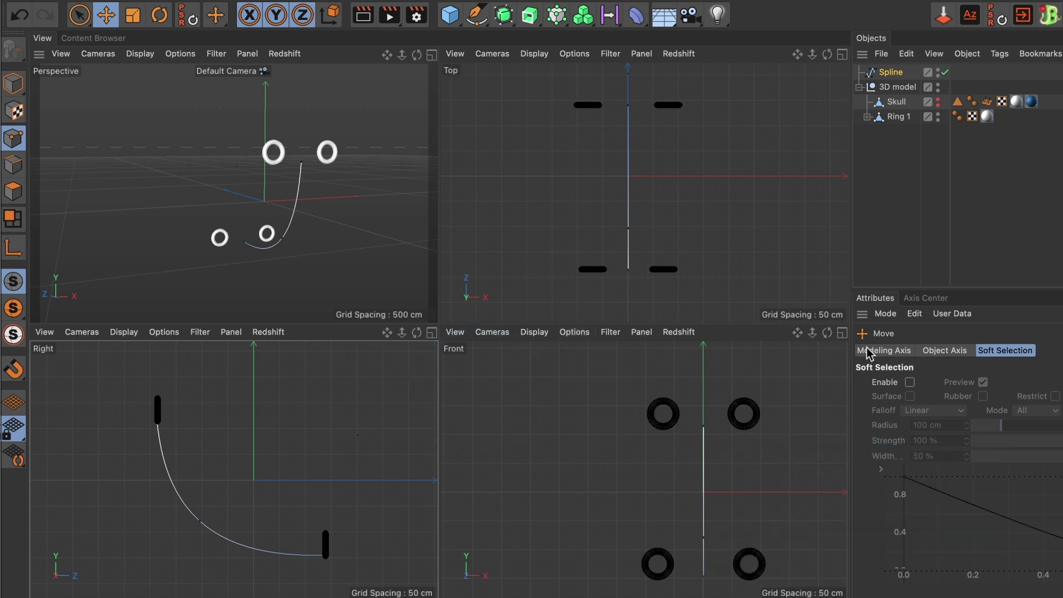
In the Front view, move the whole spline left on X toward the left-hand rings
click(842, 332)
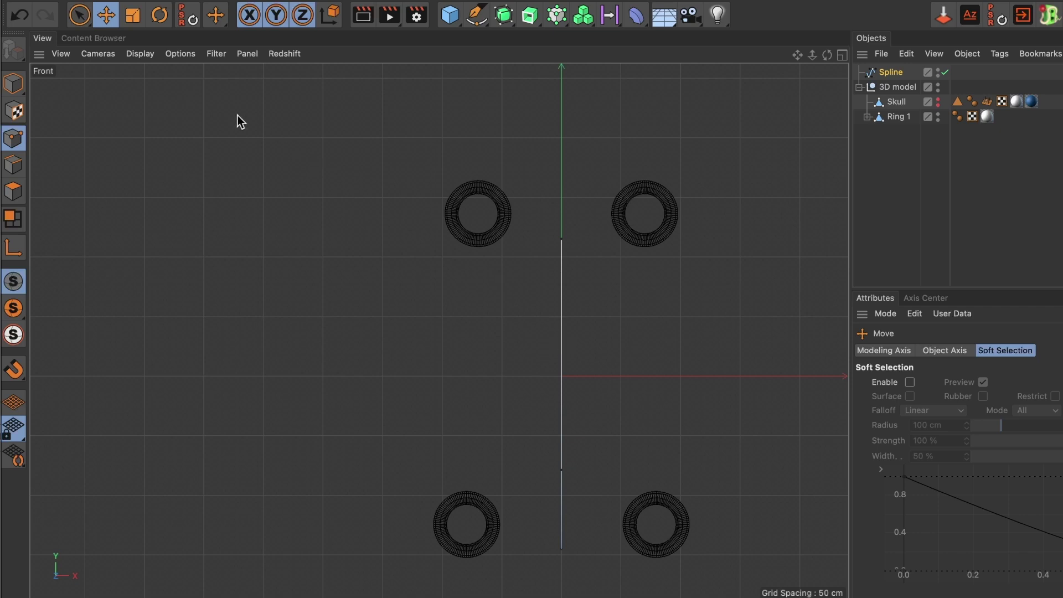
click(20, 86)
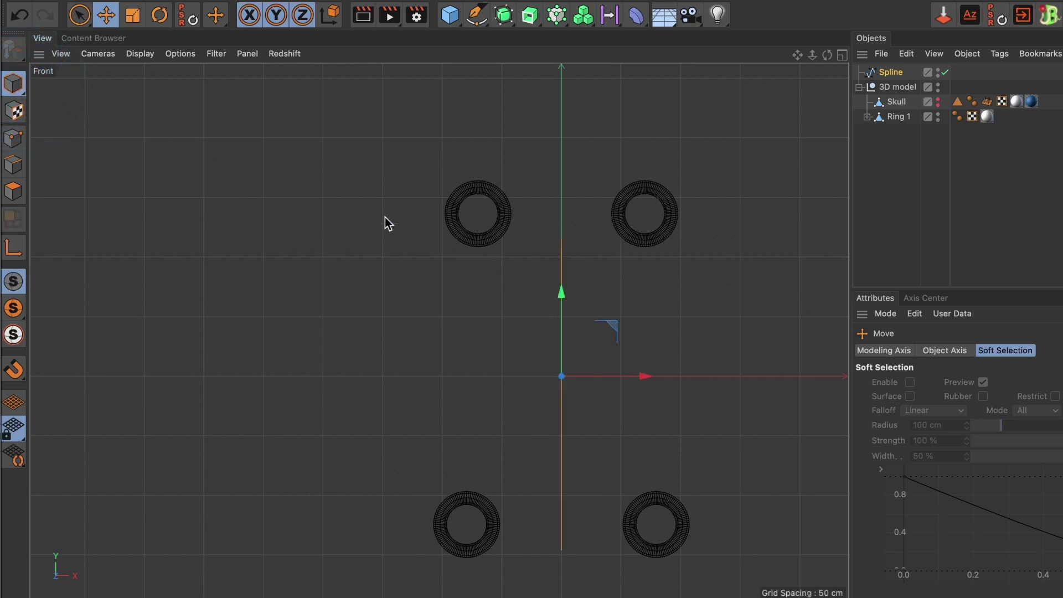
drag(643, 377, 558, 375)
click(560, 377)
Tilt the spline about 4° and nudge it up so it meets the upper ring
click(162, 19)
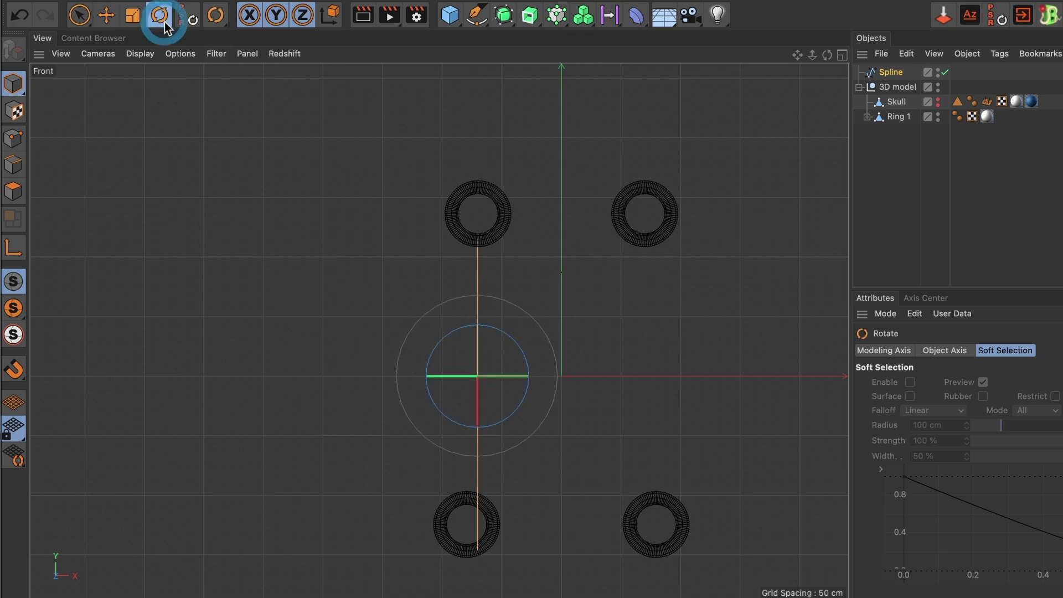
drag(443, 416, 436, 409)
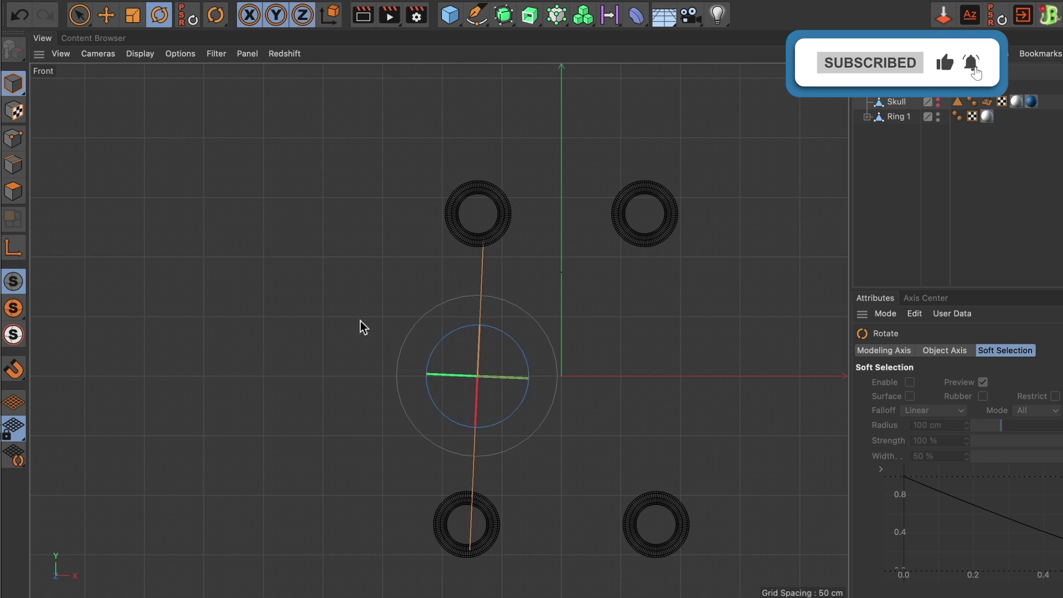
click(106, 16)
drag(572, 376, 556, 377)
drag(476, 293, 475, 273)
drag(553, 358, 557, 363)
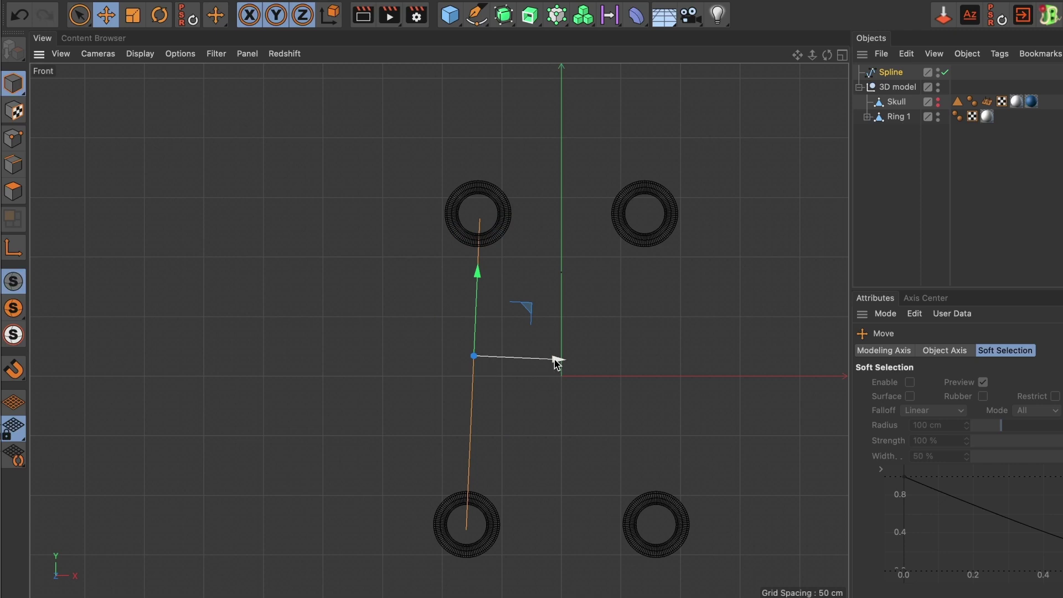
click(842, 56)
Add a Rectangle spline to the scene
click(435, 57)
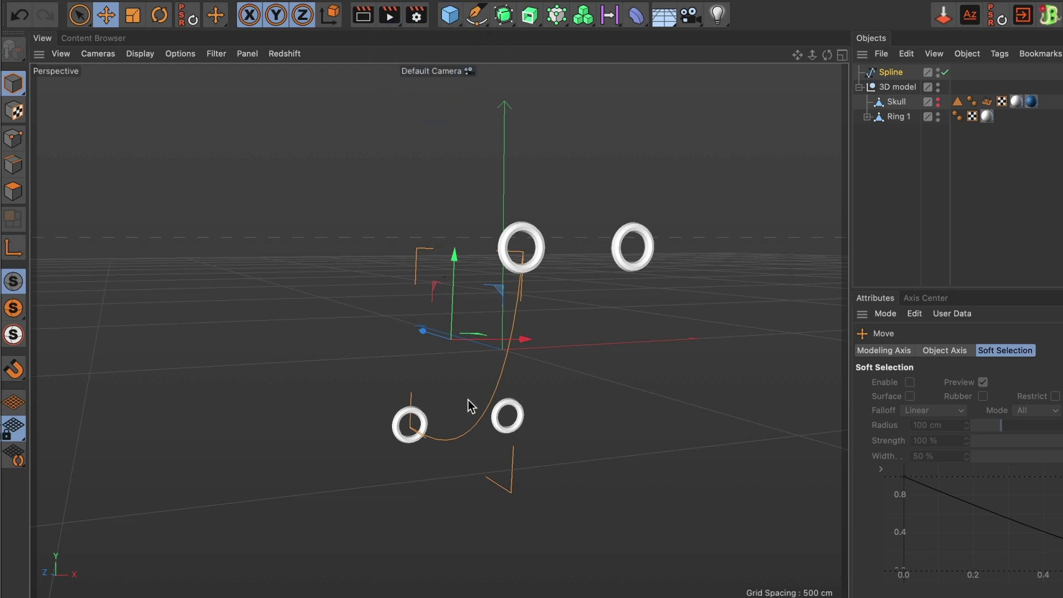
mouse_move(467, 406)
alt+mouse_down()
mouse_move(581, 410)
mouse_move(460, 427)
mouse_move(477, 419)
alt+mouse_up()
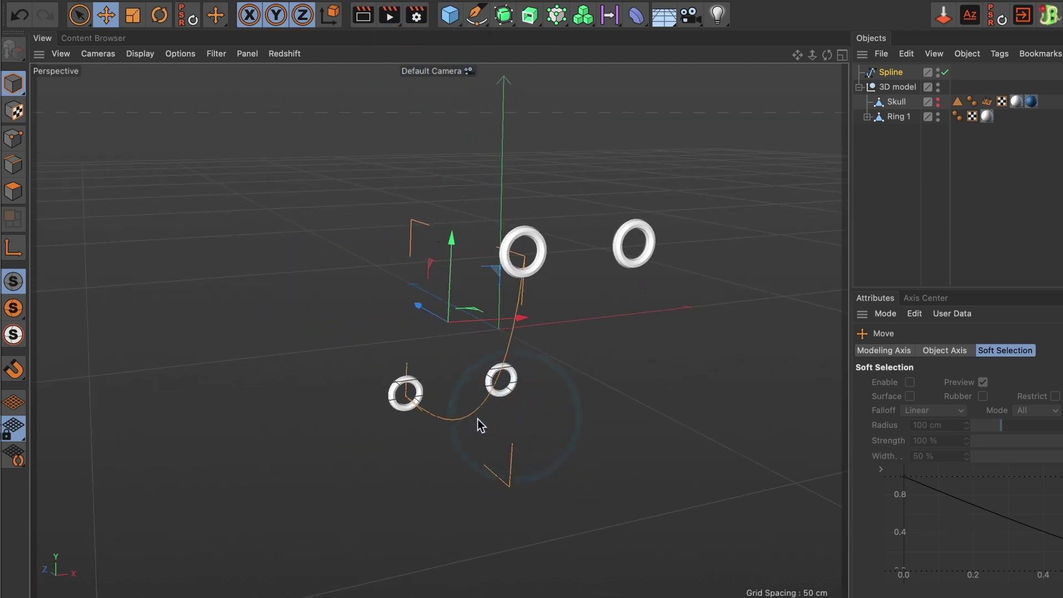
click(858, 87)
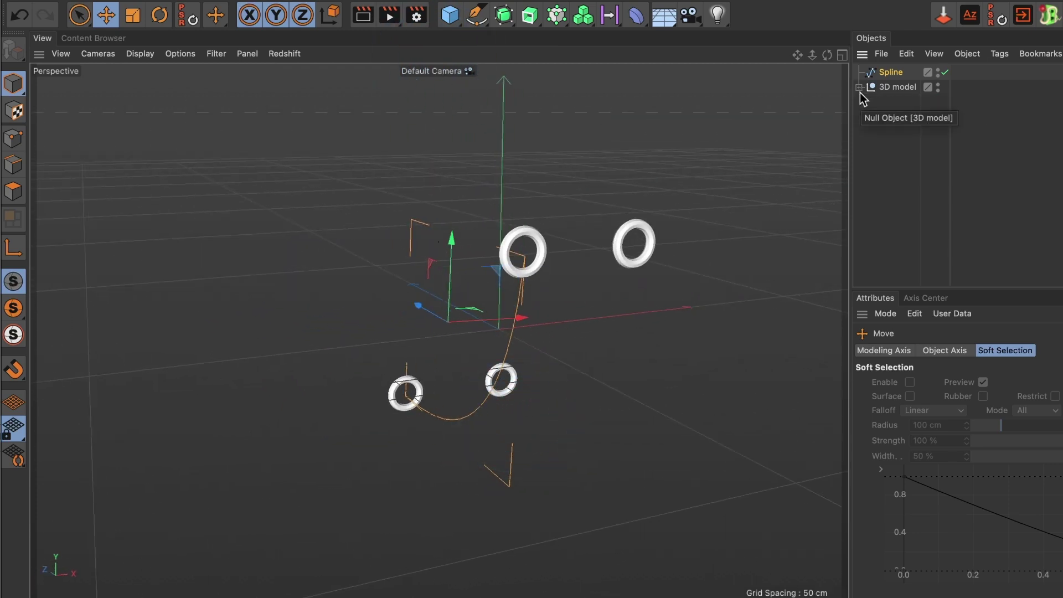
drag(477, 27, 636, 138)
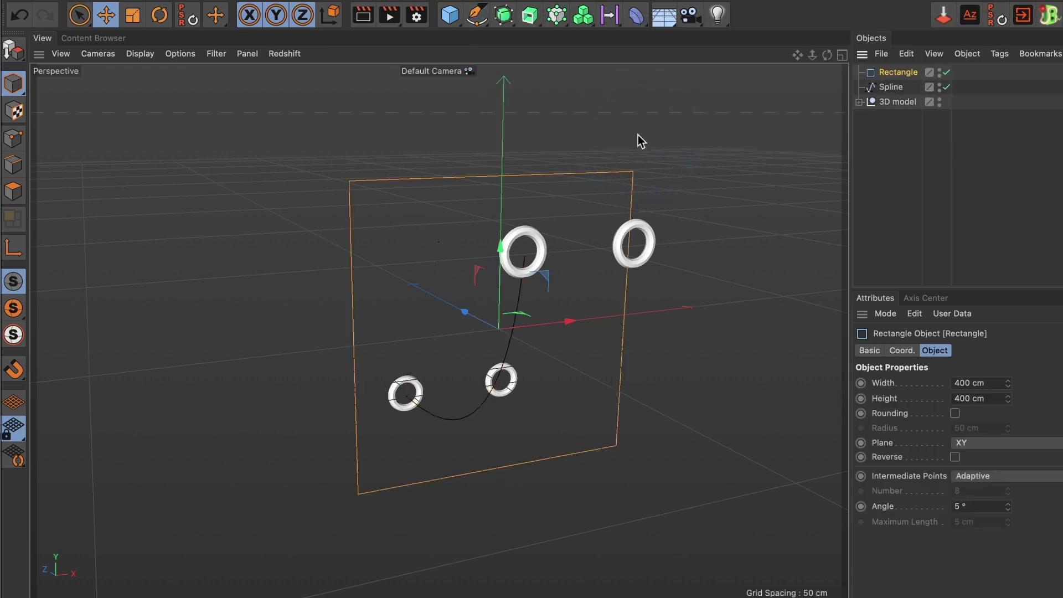
Set the Rectangle to 44 × 26 cm with Rounding enabled at a 12 cm radius
drag(992, 386, 938, 380)
key(Return)
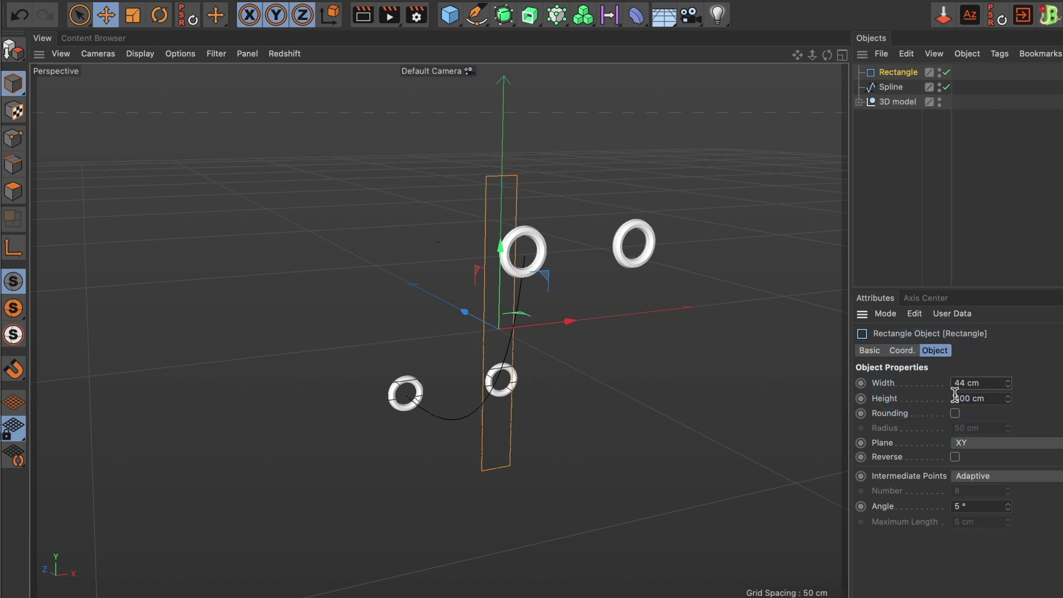
drag(988, 399, 935, 397)
text(26)
key(Return)
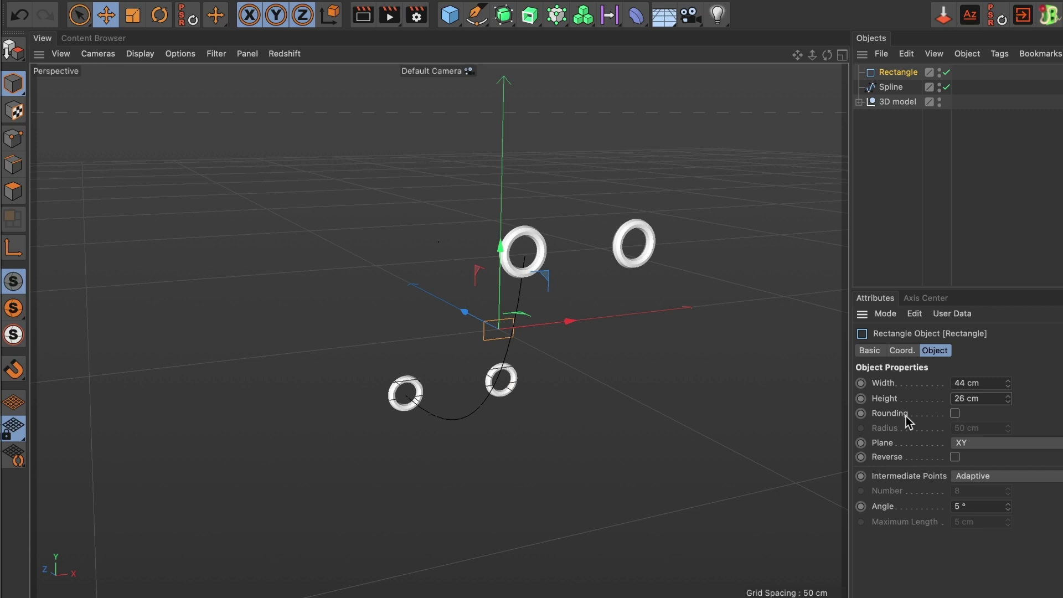
click(956, 418)
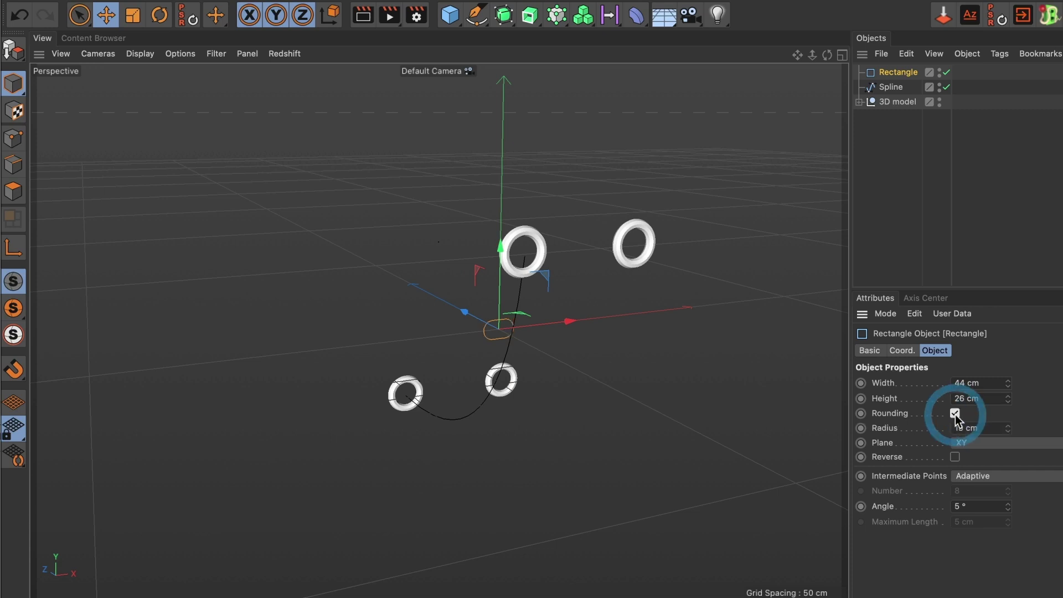
click(985, 427)
text(12)
key(Return)
scroll(567, 348, up, 8)
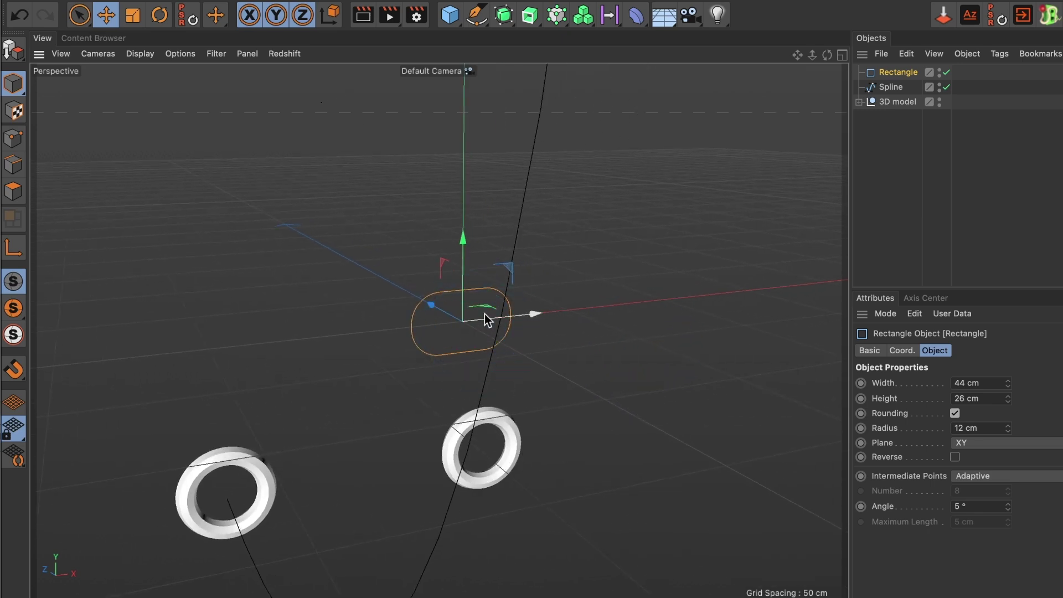
Add a Circle spline with a 5 cm radius
click(476, 15)
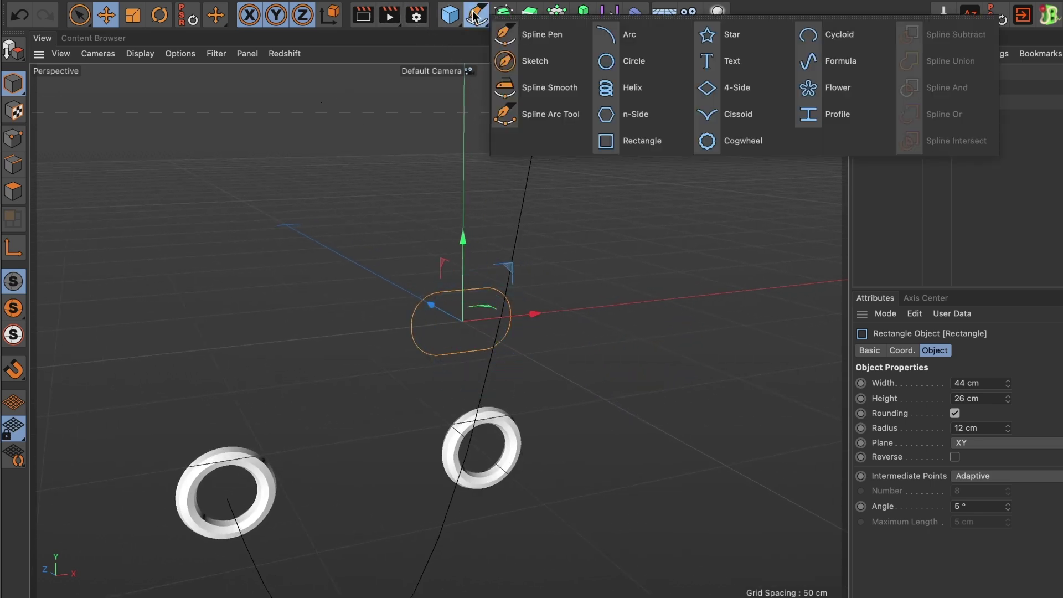
click(619, 62)
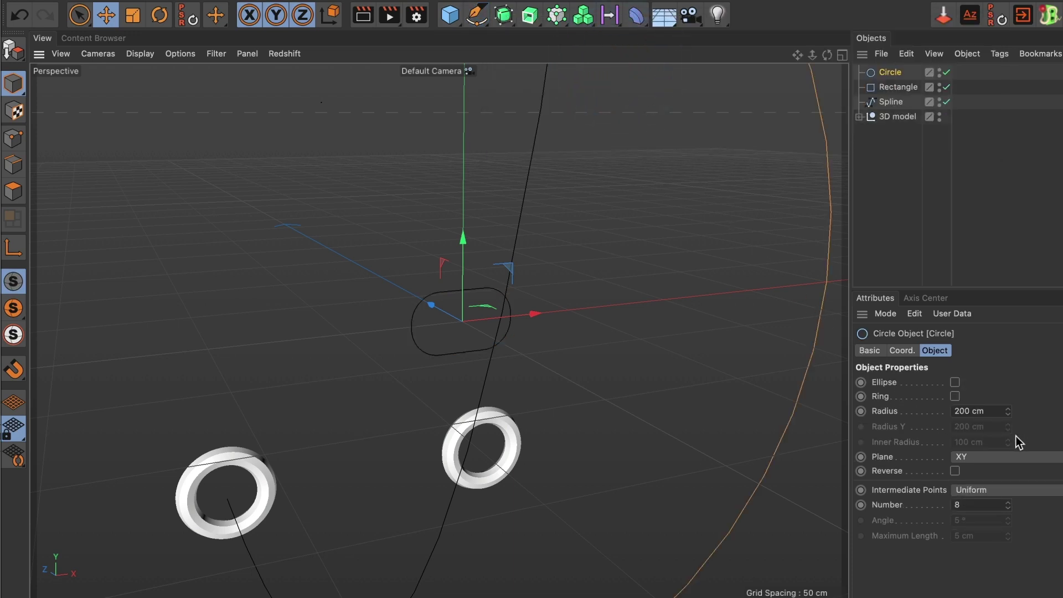
click(976, 411)
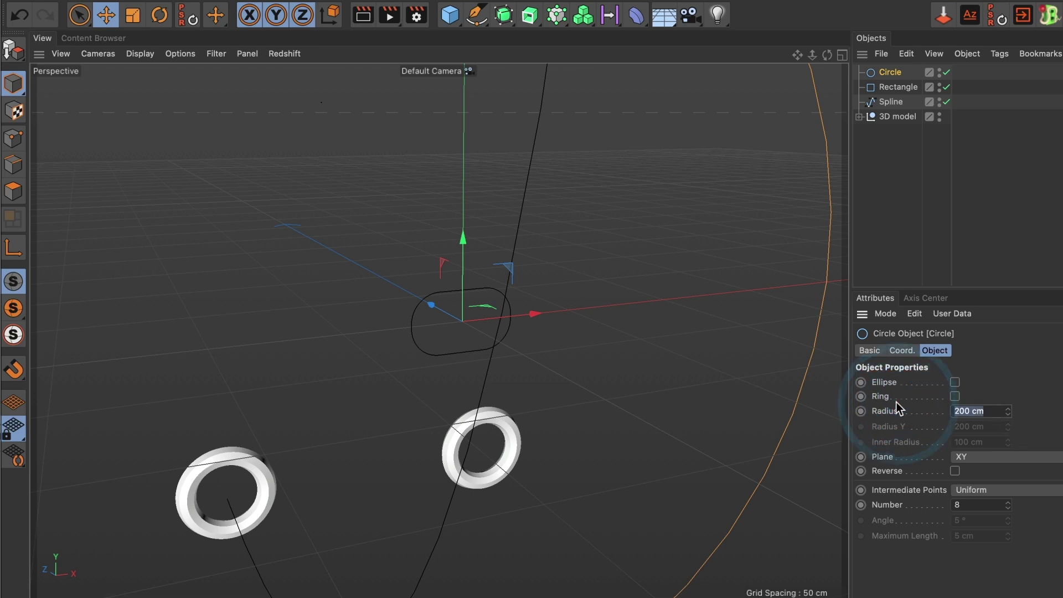
text(5)
key(Return)
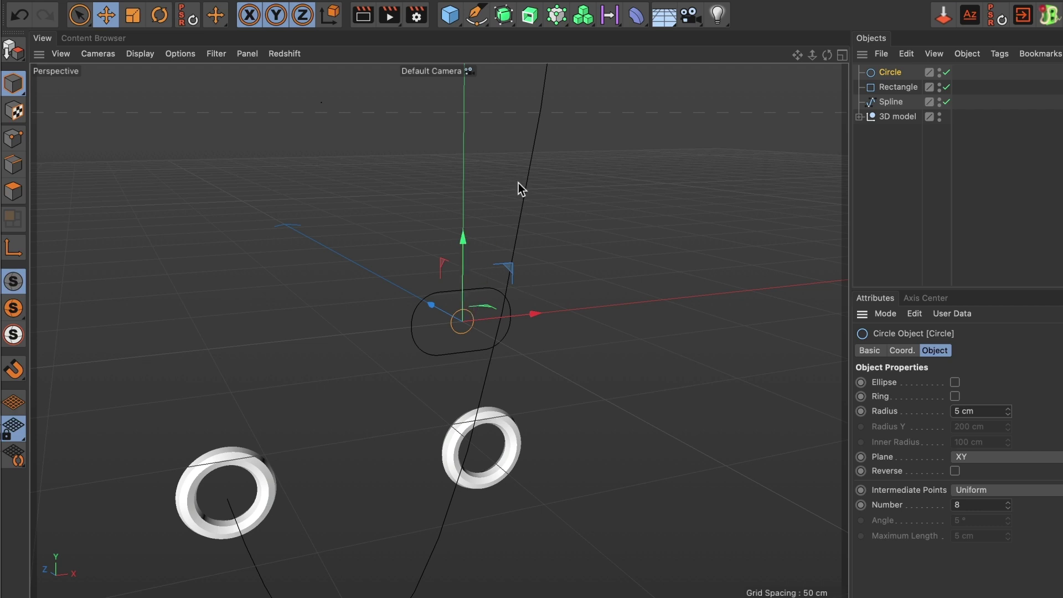
Add a Sweep generator and place the Circle and Rectangle inside it
click(531, 18)
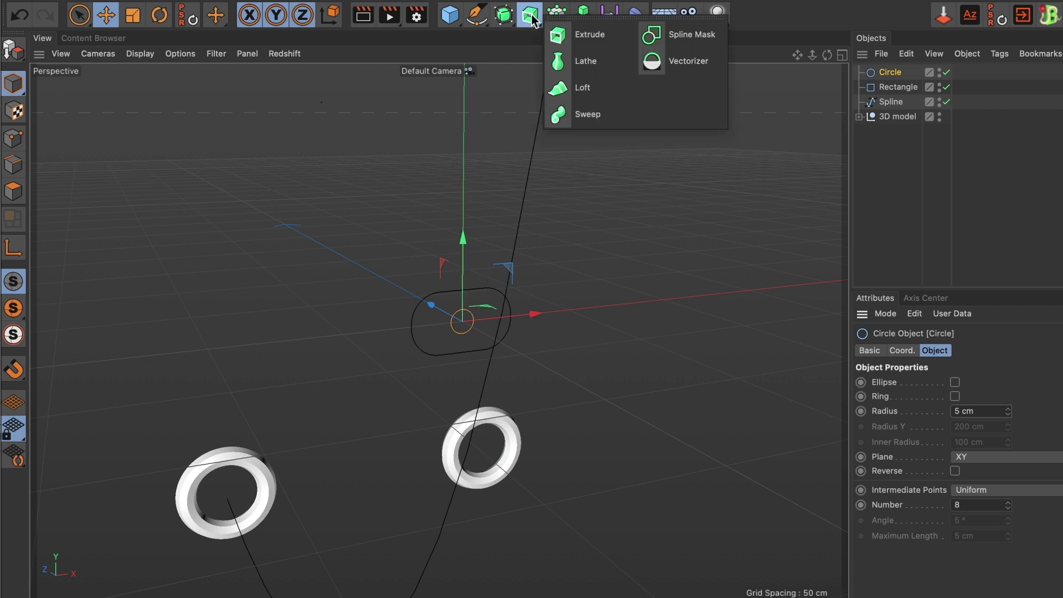
click(583, 113)
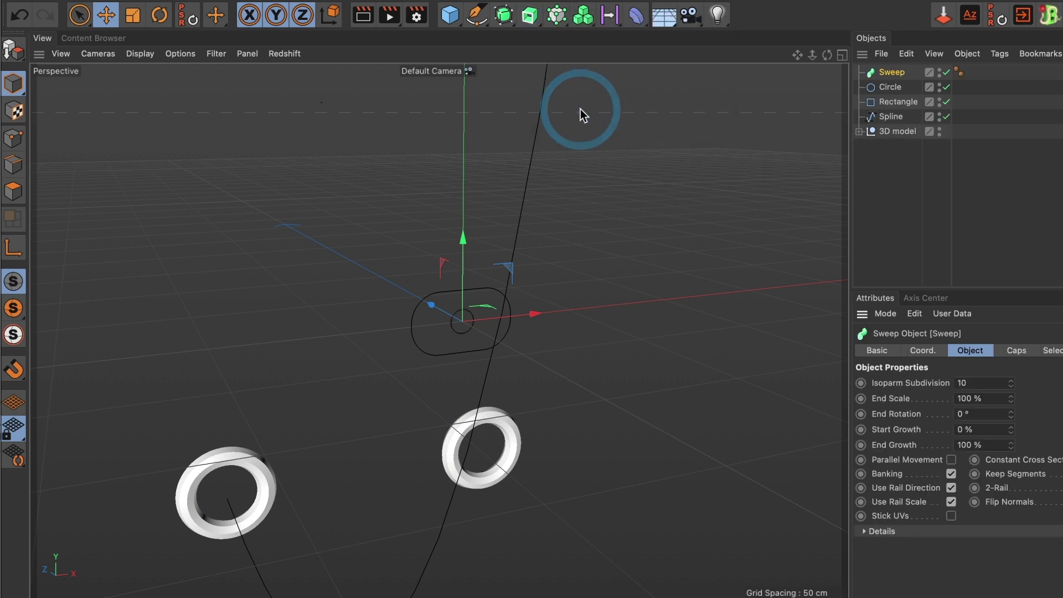
click(893, 89)
shift+click(892, 100)
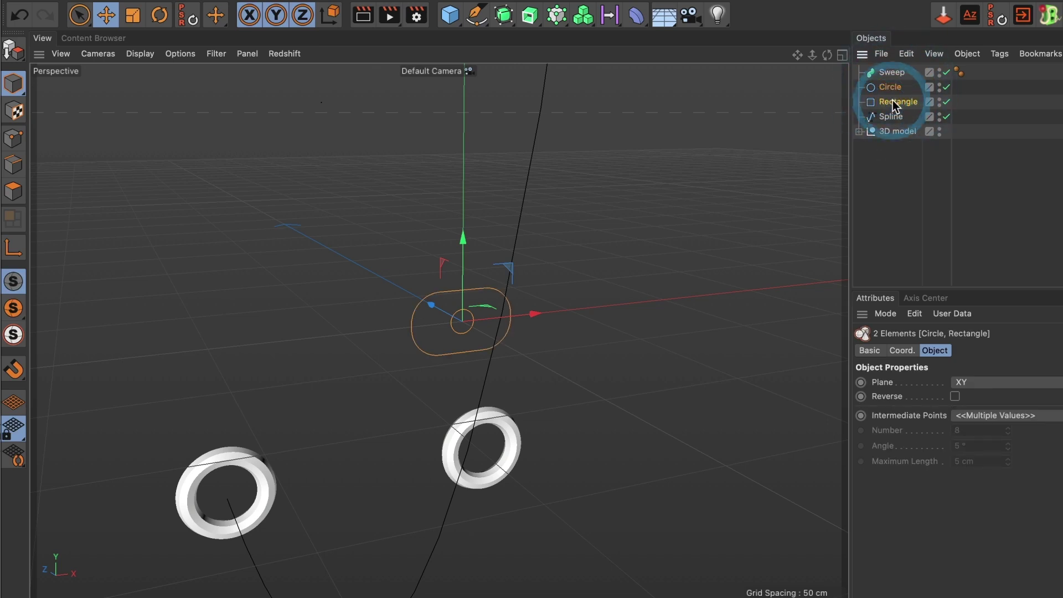
drag(892, 100, 892, 74)
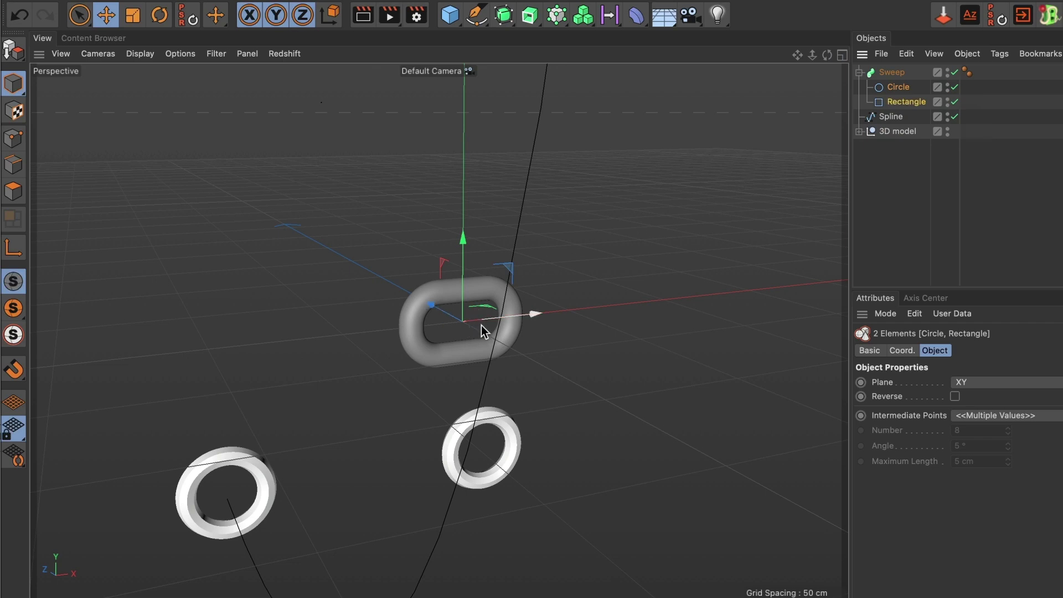
Add a Cloner and make the Sweep link its child, giving a 3×1×3 grid at 200 cm spacing
click(556, 16)
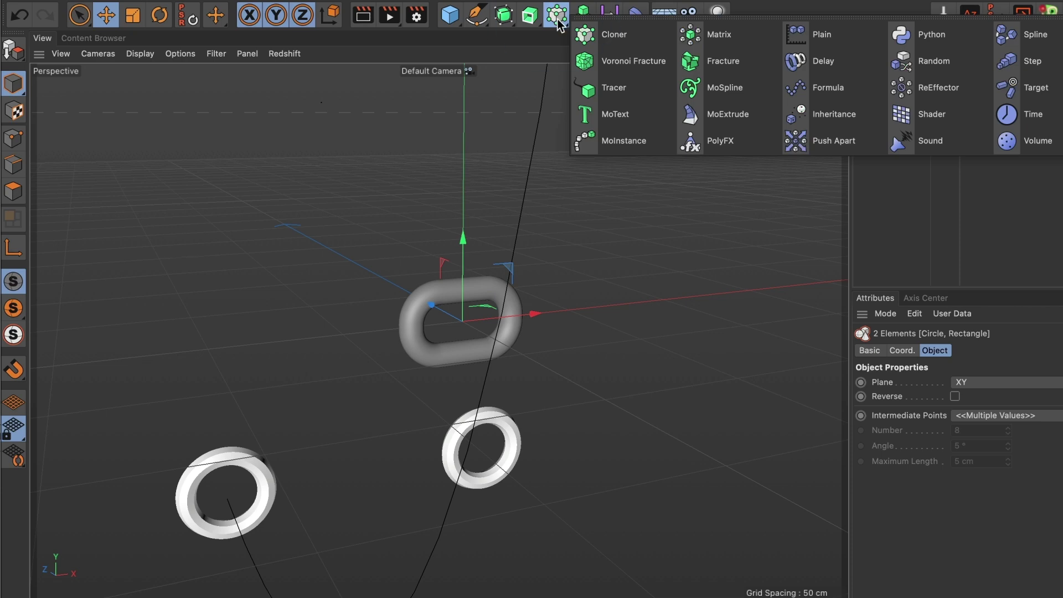
click(586, 33)
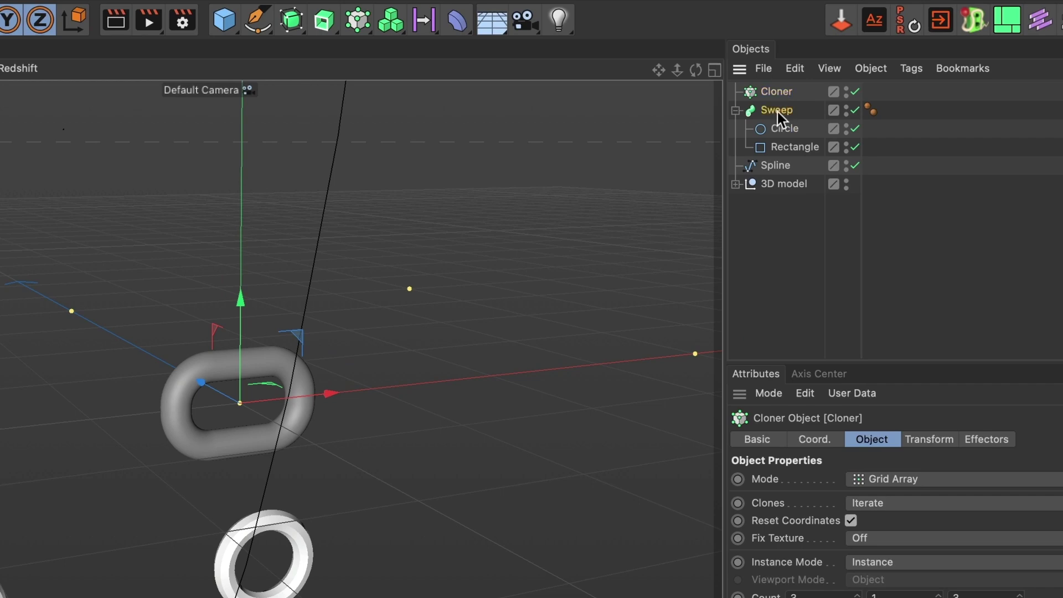
drag(777, 111, 779, 93)
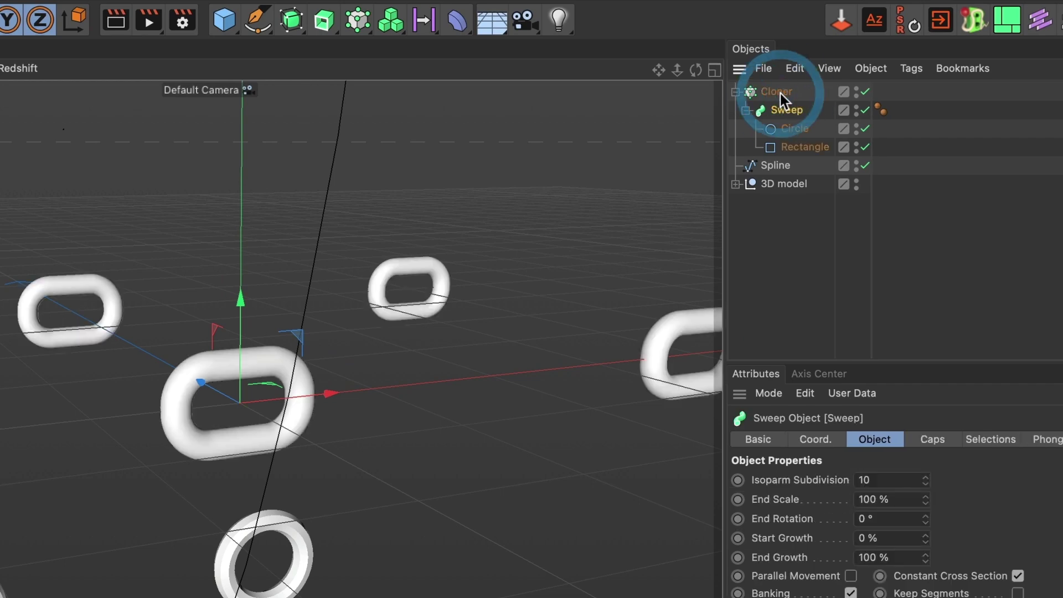
click(746, 109)
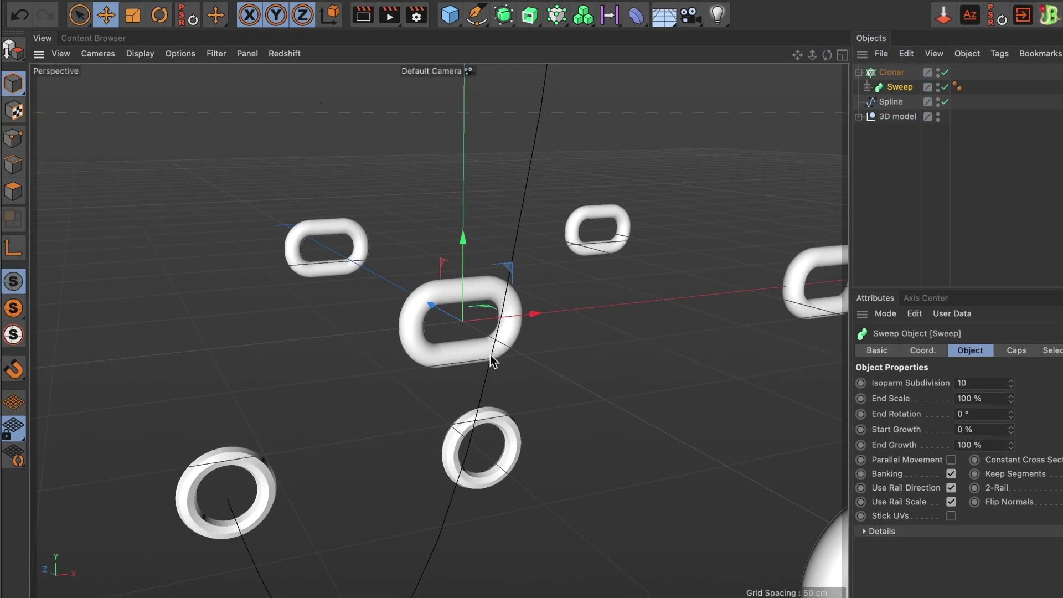
scroll(492, 358, down, 4)
alt+drag(584, 346, 422, 356)
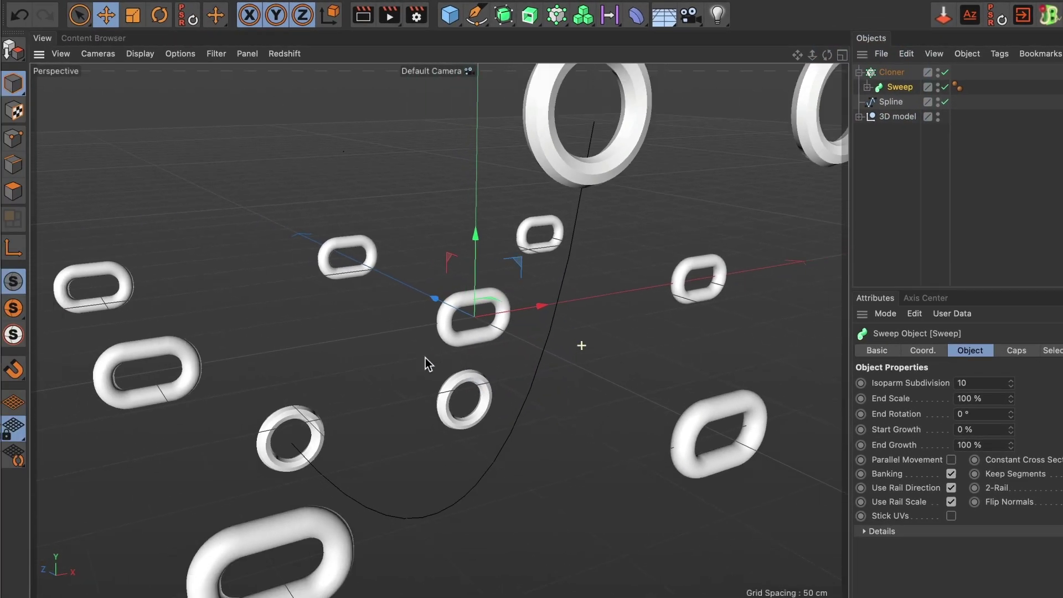
click(482, 311)
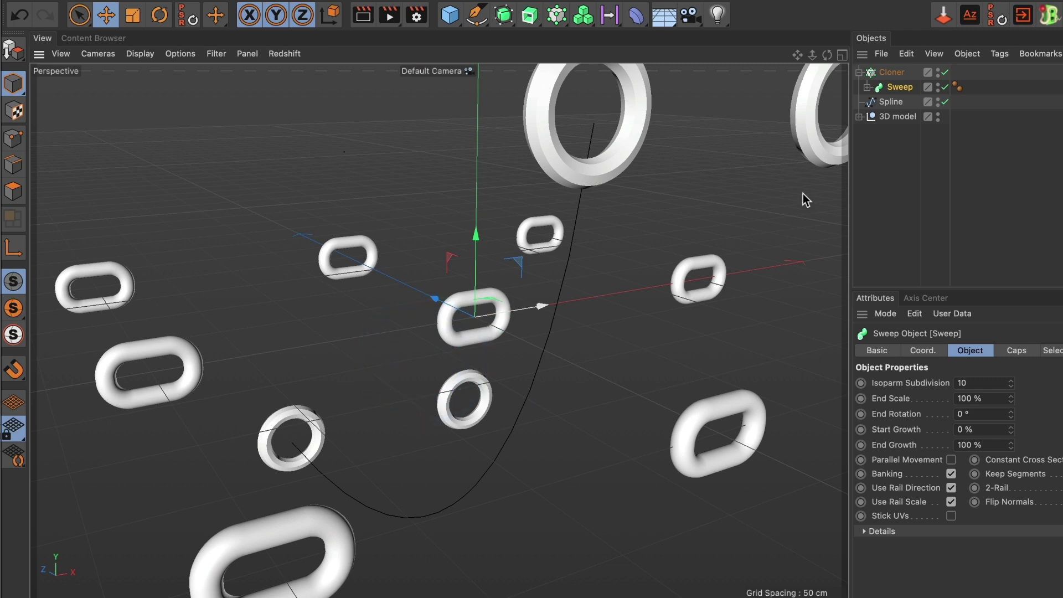
click(897, 74)
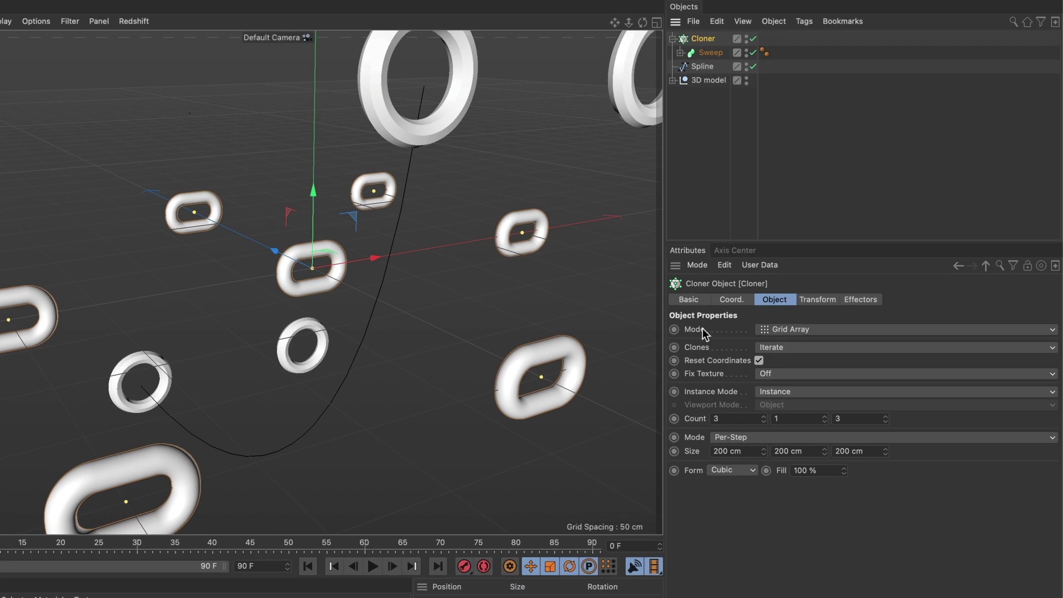
Switch the Cloner to Object mode with the Spline as its target, placing 10 links along it
click(781, 331)
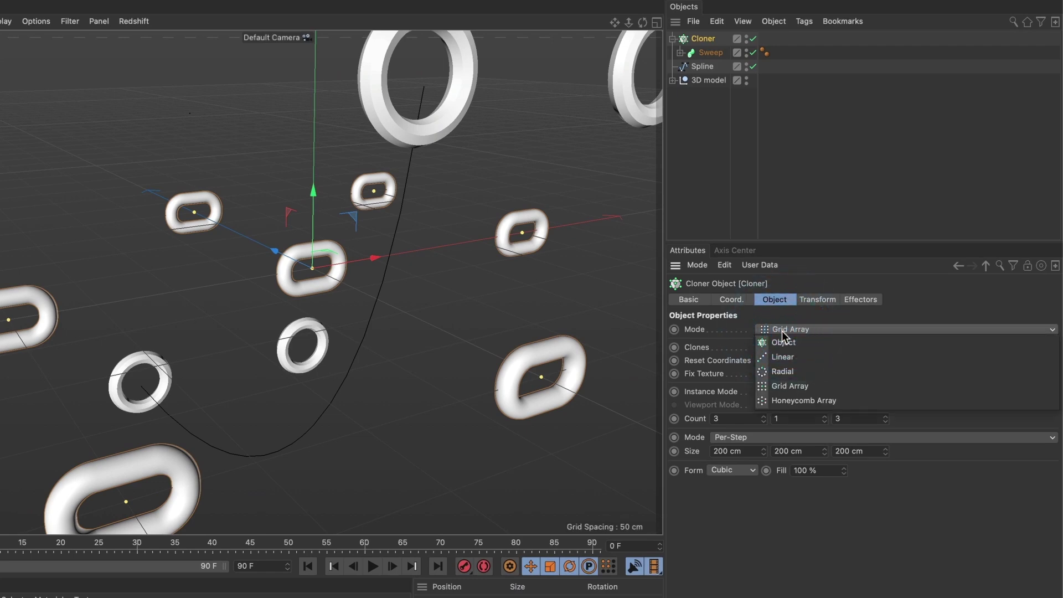
click(784, 343)
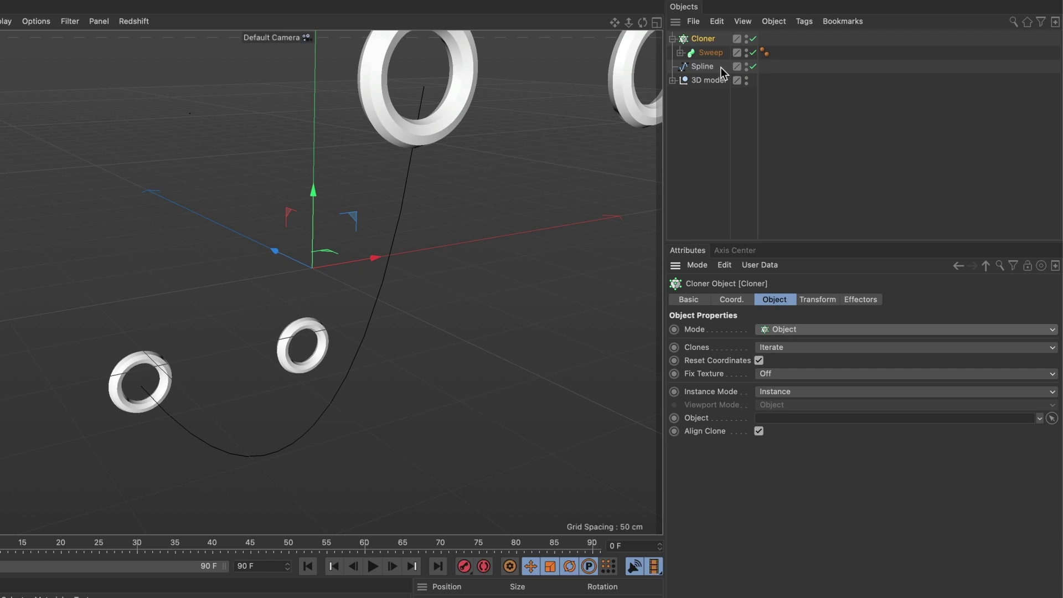
click(703, 67)
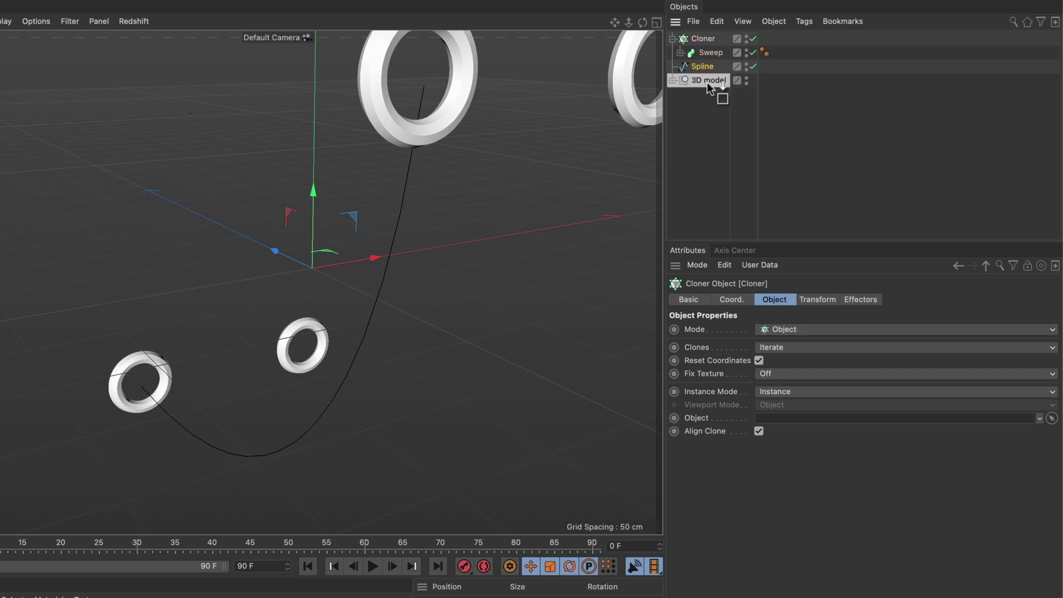
drag(747, 343, 769, 422)
click(773, 419)
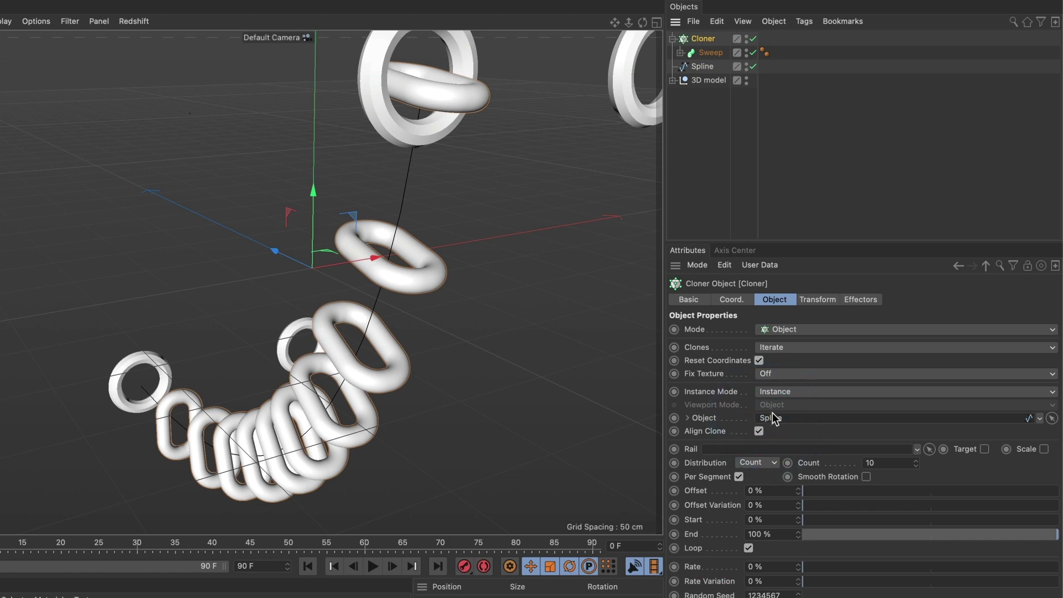
mouse_move(382, 381)
alt+mouse_down()
mouse_move(344, 379)
mouse_move(403, 369)
mouse_move(391, 375)
mouse_move(429, 335)
alt+mouse_up()
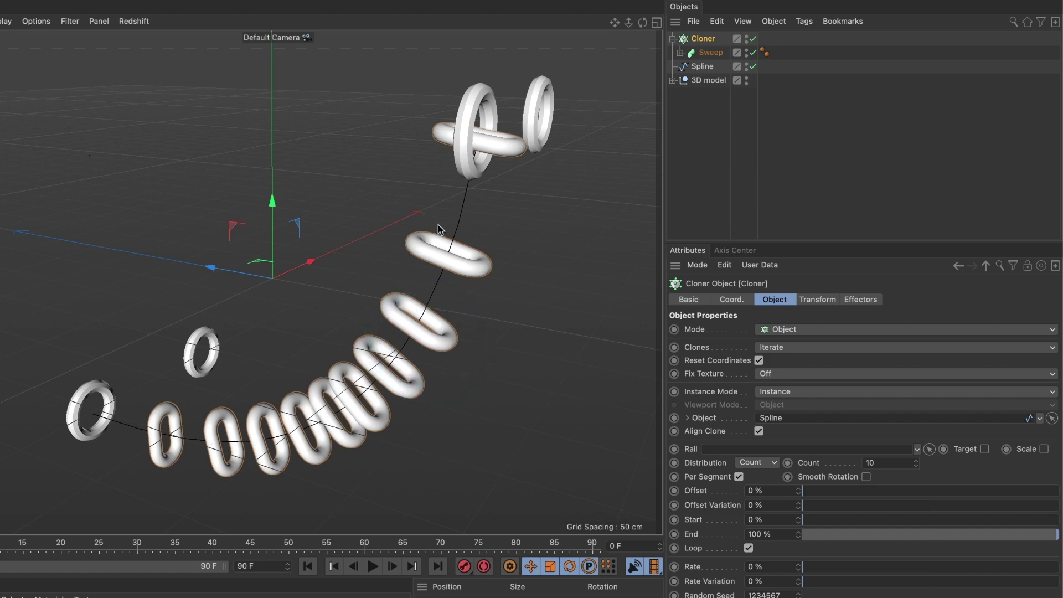
Set the Cloner's Transform rotation to R.H 90° and R.P 90°
click(703, 40)
click(816, 300)
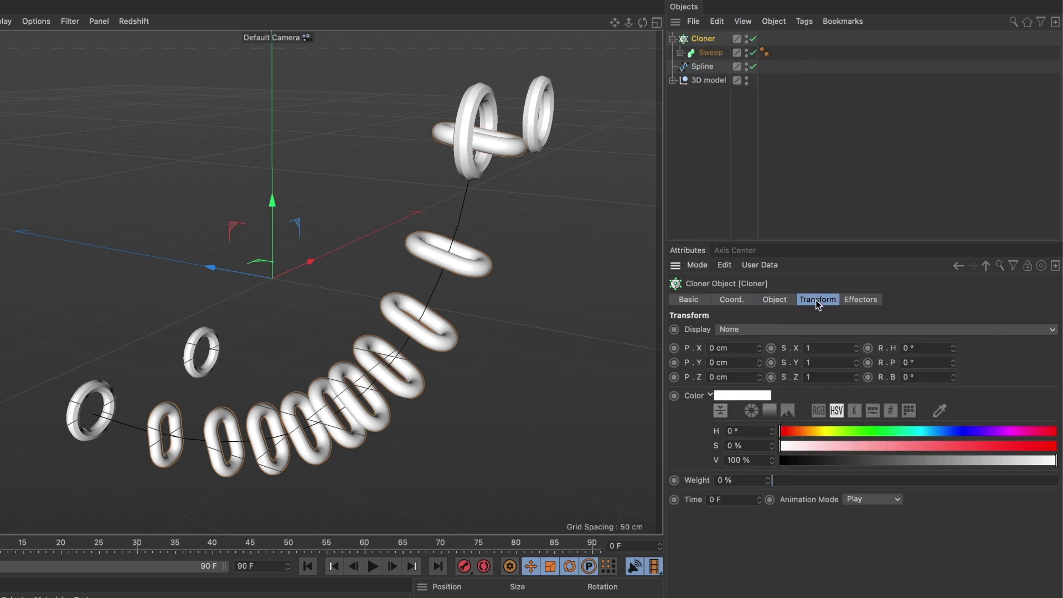
click(882, 347)
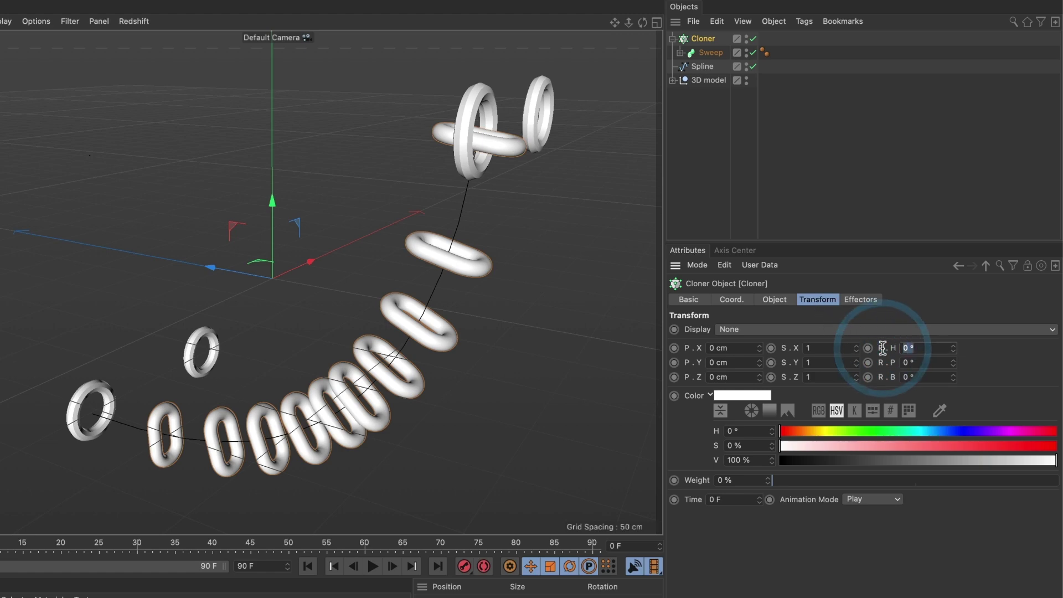
text(90)
key(Return)
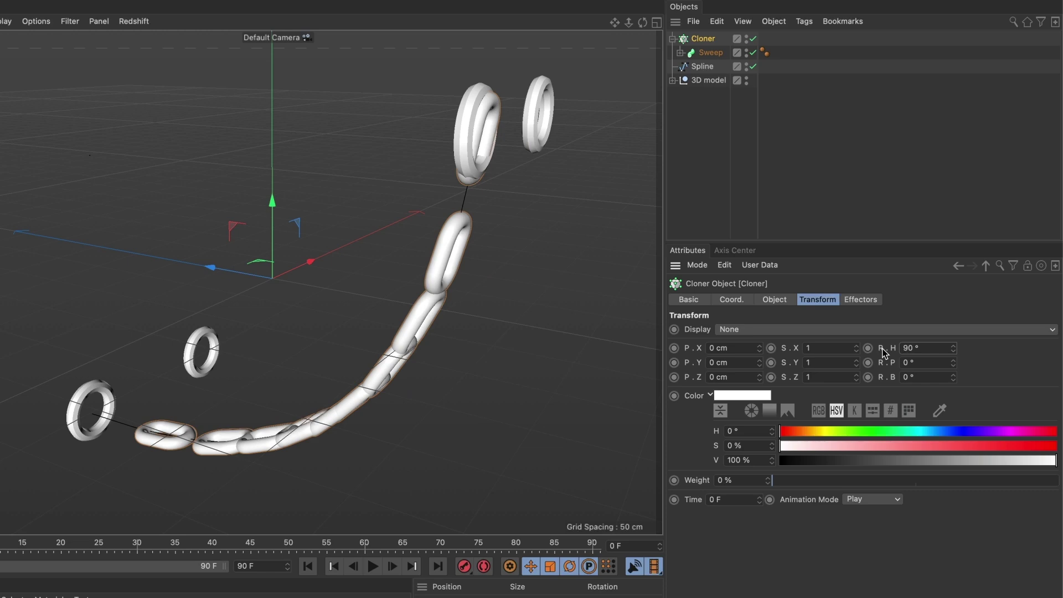
click(909, 360)
text(90)
key(Return)
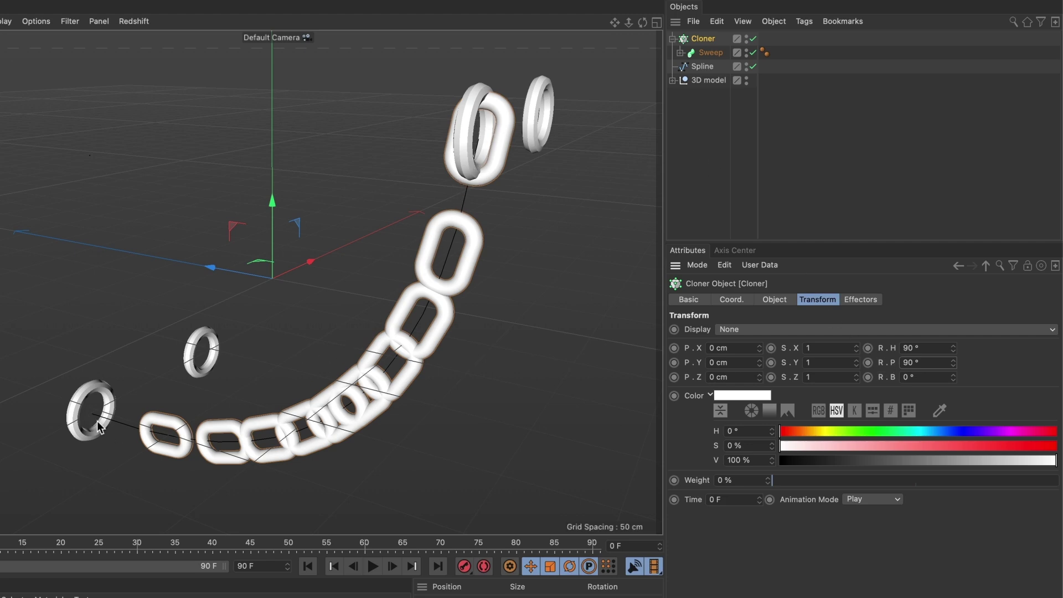
Set the Cloner's Distribution to Even and raise Count from 10 to 16
click(786, 302)
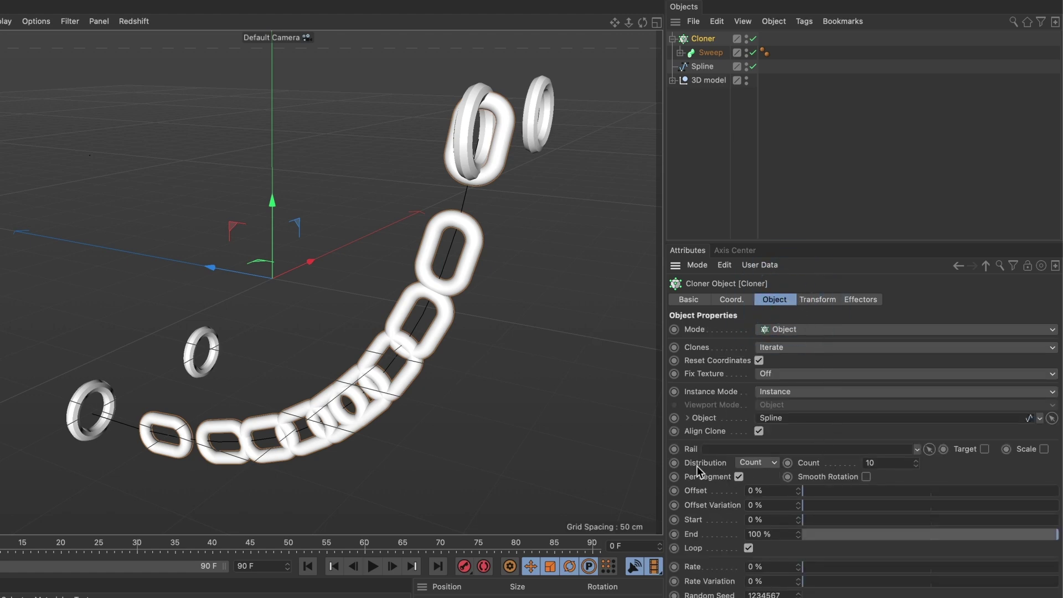
click(773, 464)
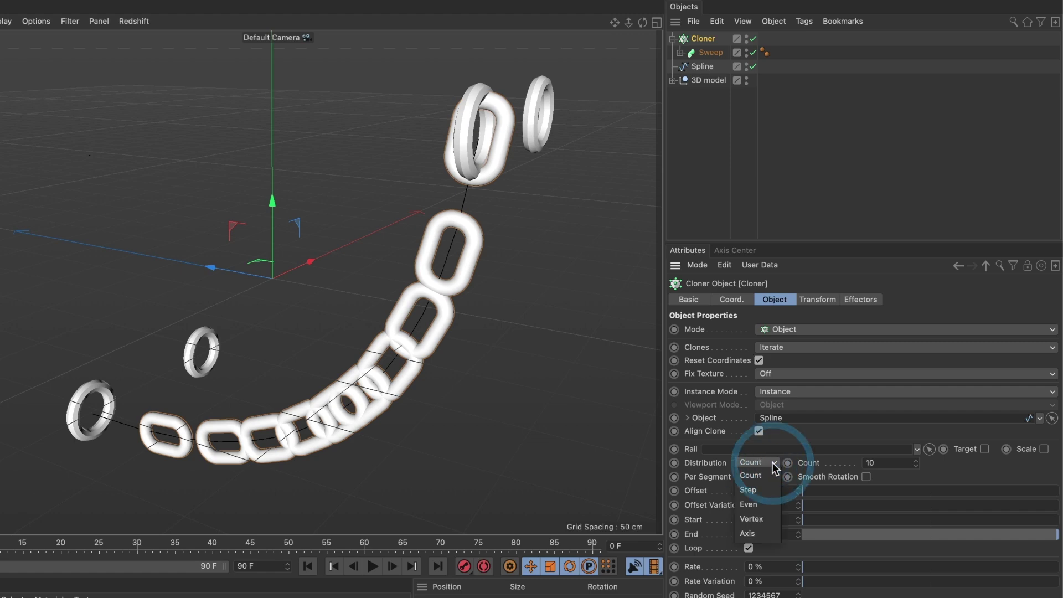
click(771, 504)
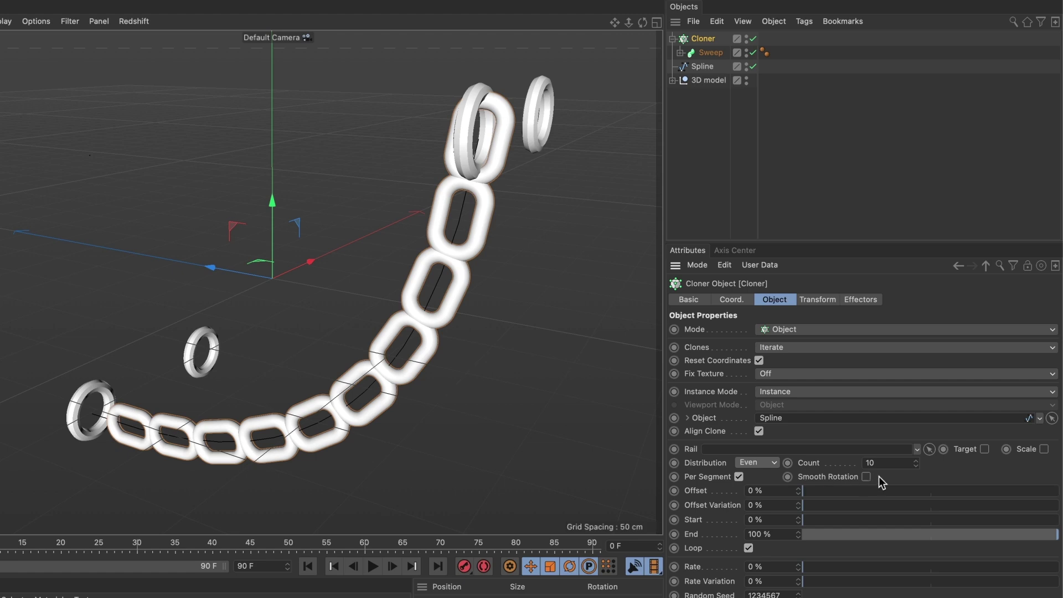
double_click(859, 462)
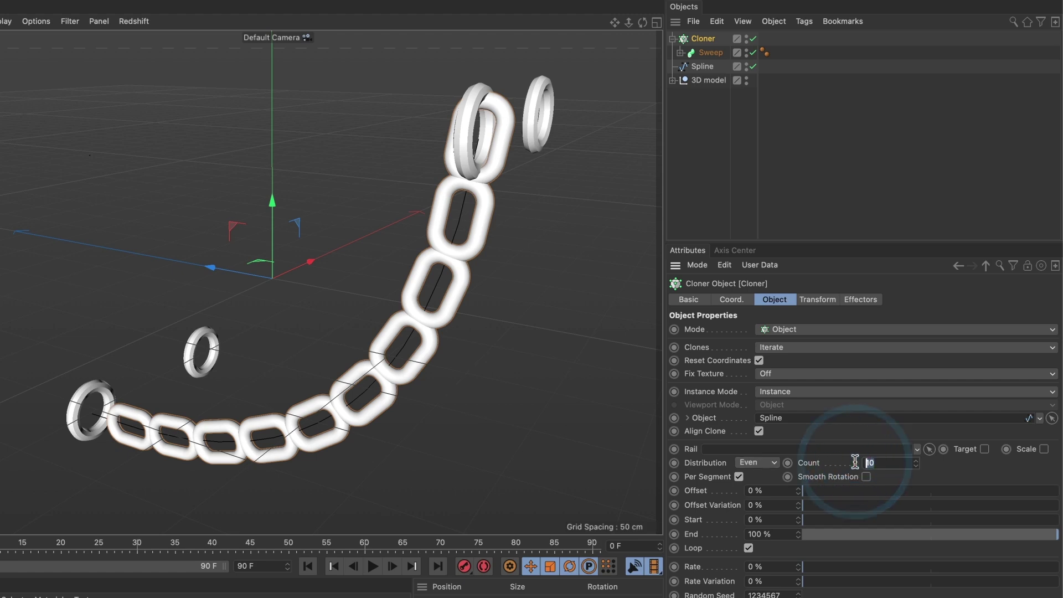
text(16)
key(Return)
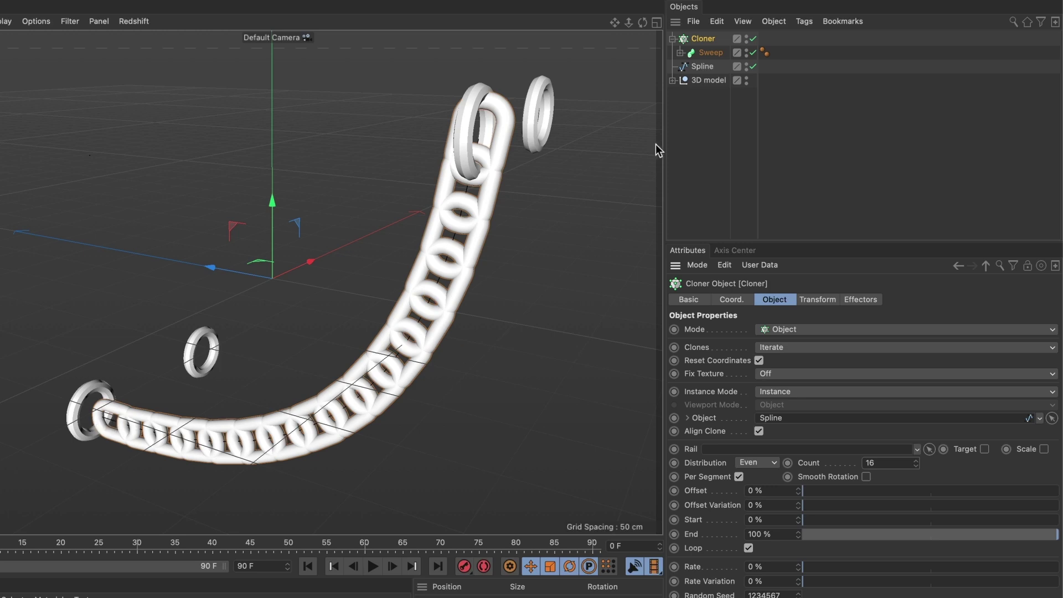
Select the Spline in Points mode and pull a tangent out of its top end point
click(701, 67)
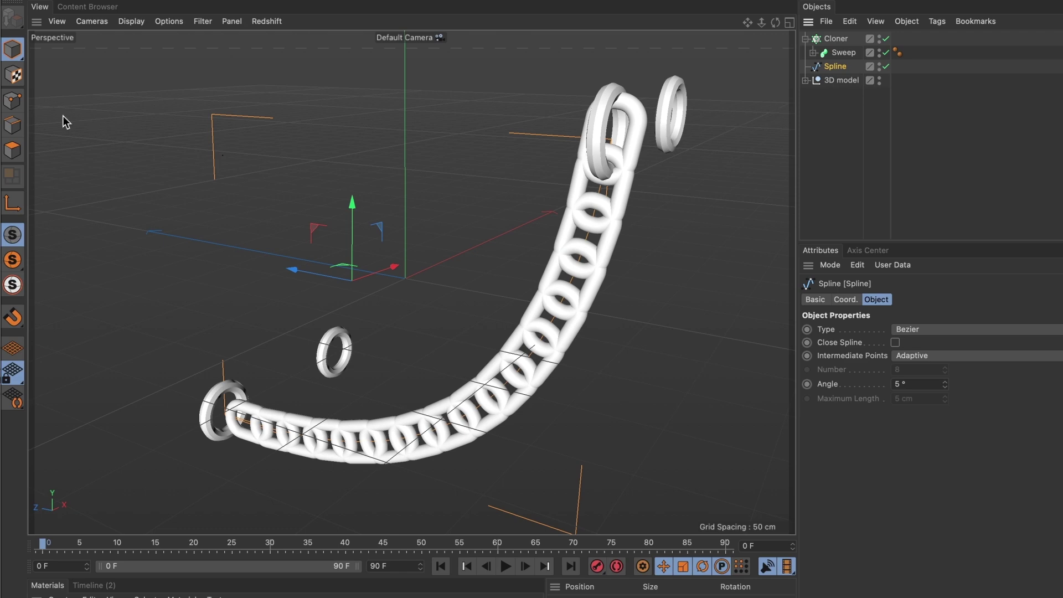
click(12, 106)
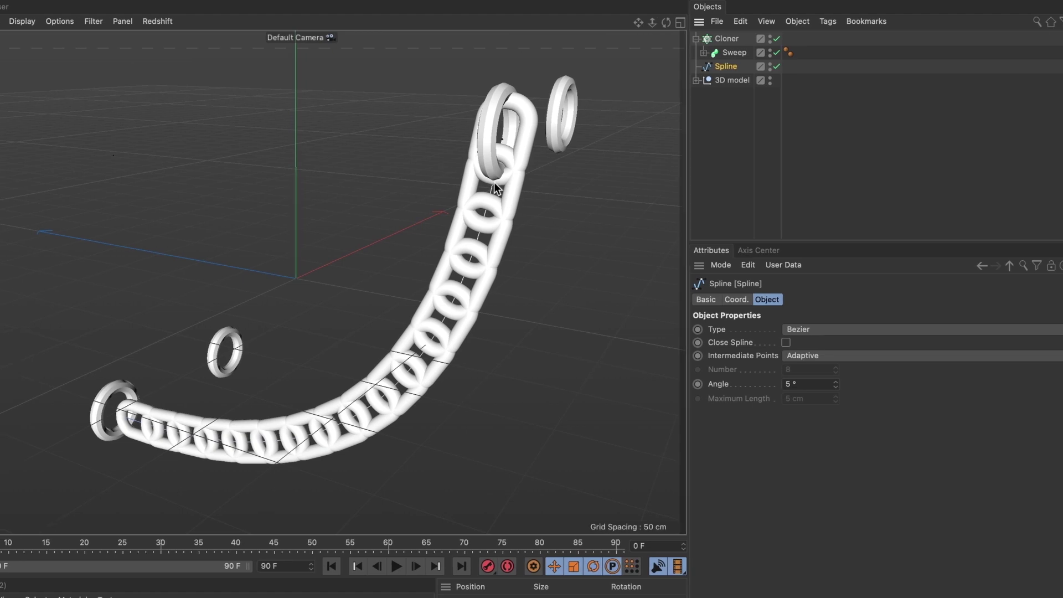
scroll(664, 194, up, 5)
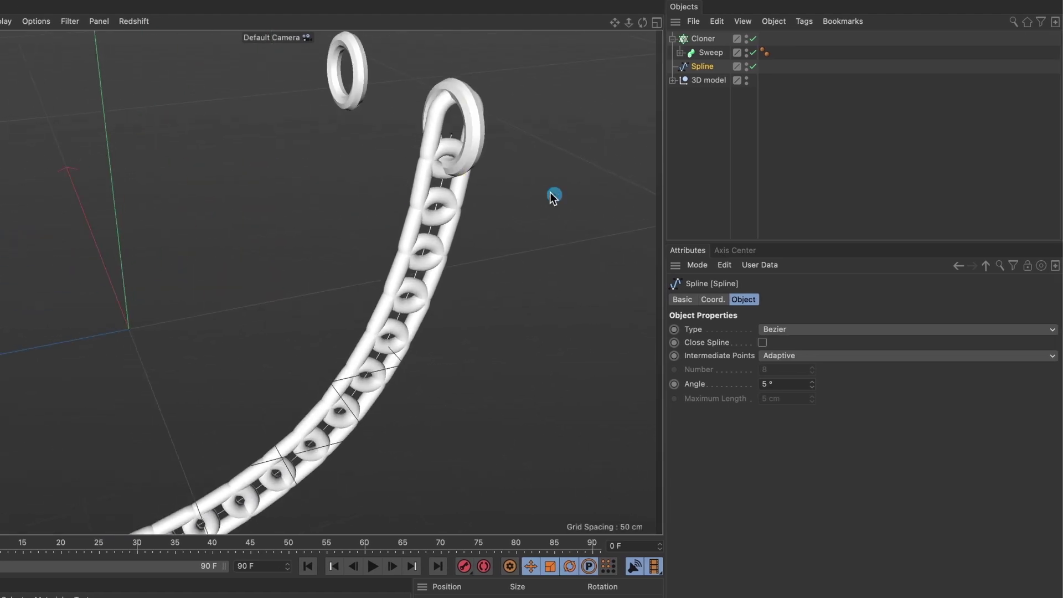
scroll(503, 137, up, 3)
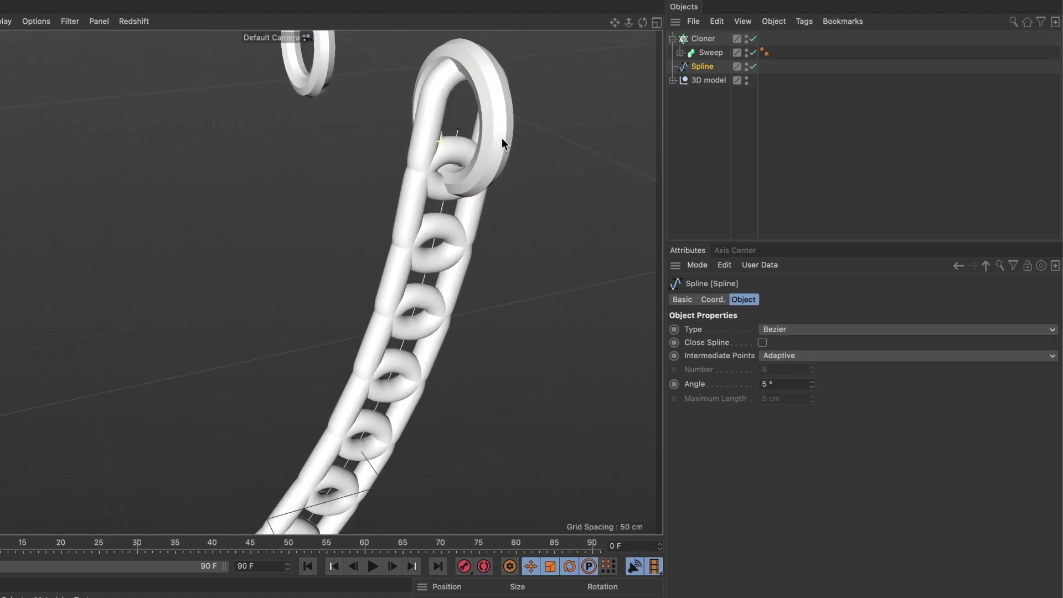
click(508, 134)
click(462, 128)
drag(463, 129, 458, 166)
Add a point at the top ring's inner edge and curl the chain end into a loop through it
scroll(397, 294, down, 3)
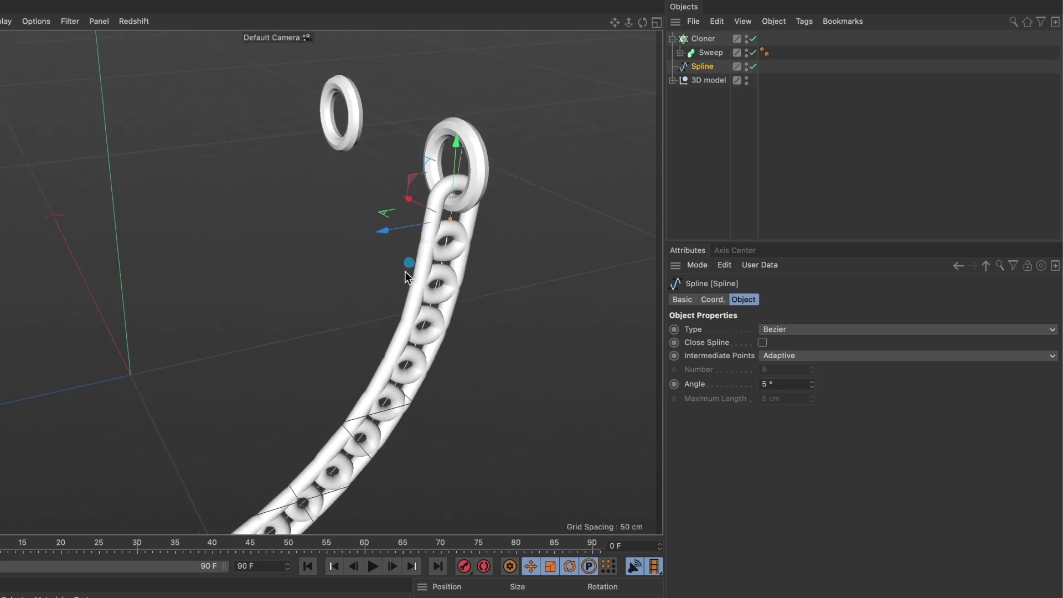
alt+drag(404, 288, 278, 304)
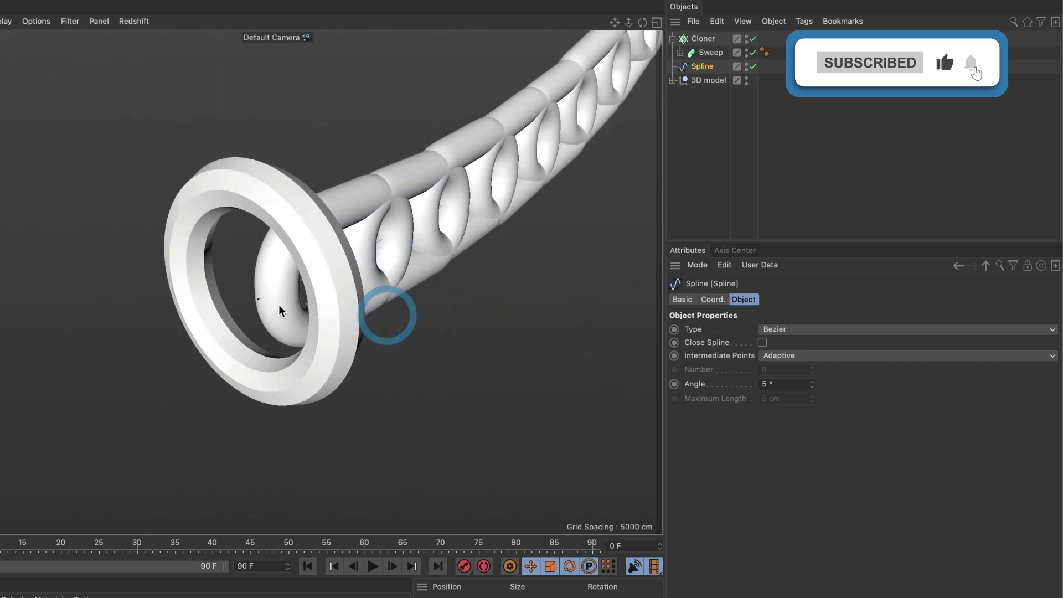
ctrl+click(261, 298)
drag(216, 325, 119, 367)
drag(151, 286, 181, 363)
drag(104, 466, 121, 463)
alt+drag(297, 369, 452, 328)
scroll(424, 339, down, 10)
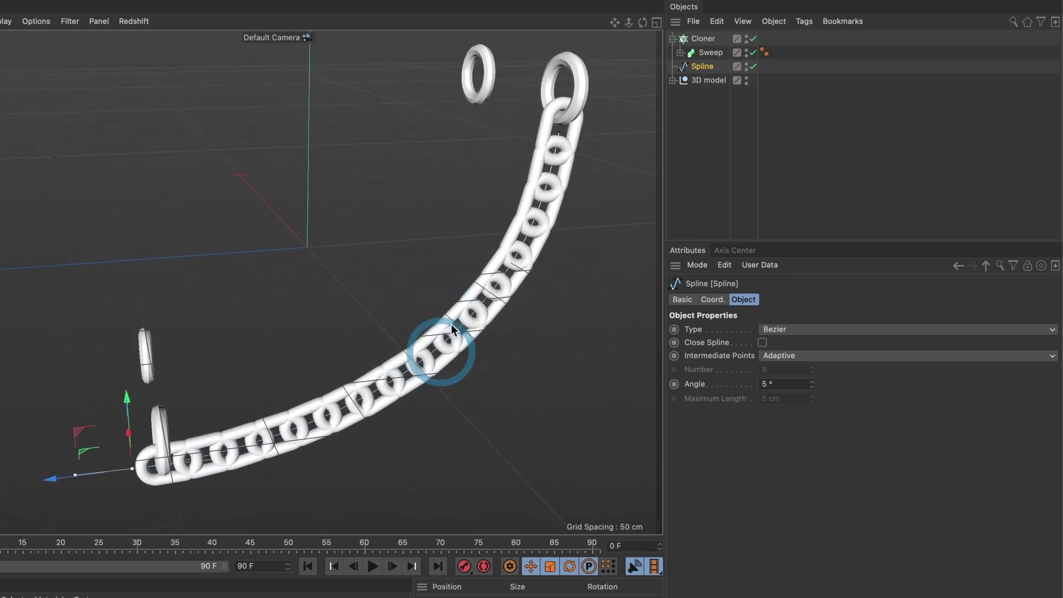
In the Cloner's Transform settings, test the bank rotation, then reset R.B to 0°
click(704, 39)
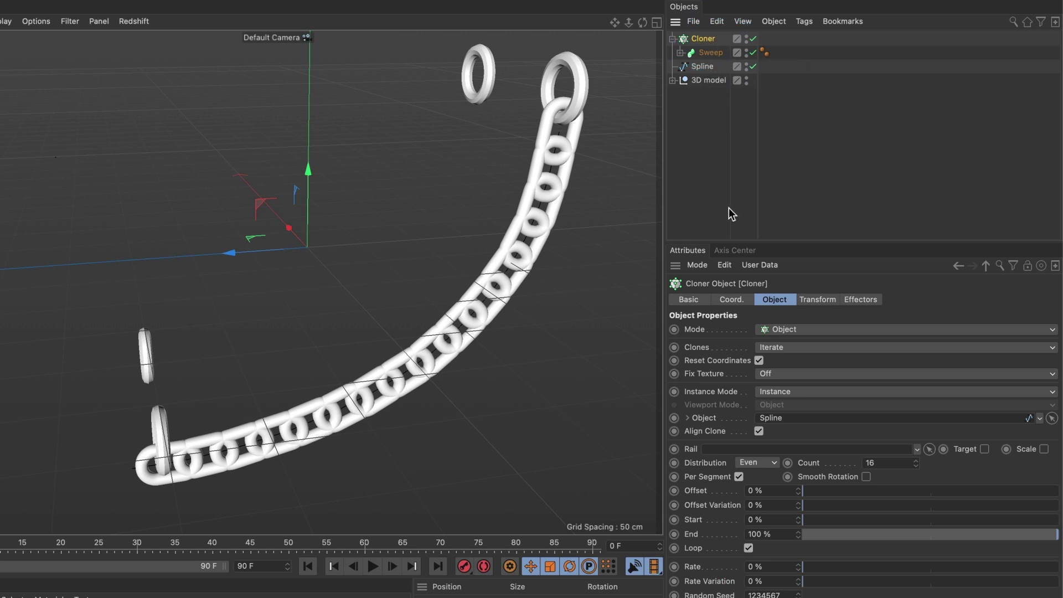
click(834, 301)
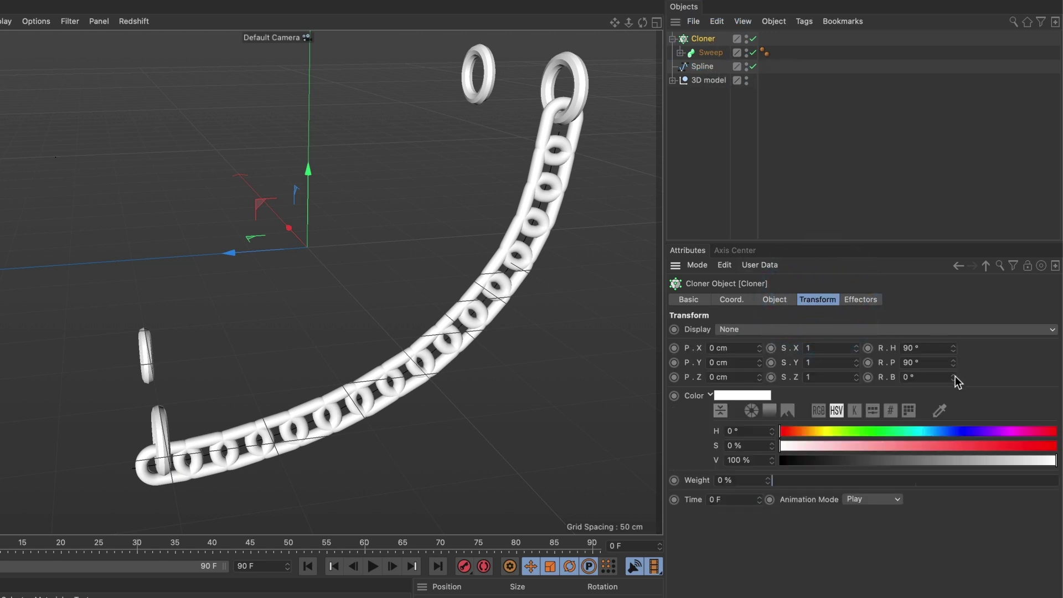
drag(953, 377, 953, 377)
double_click(908, 377)
text(0)
key(Return)
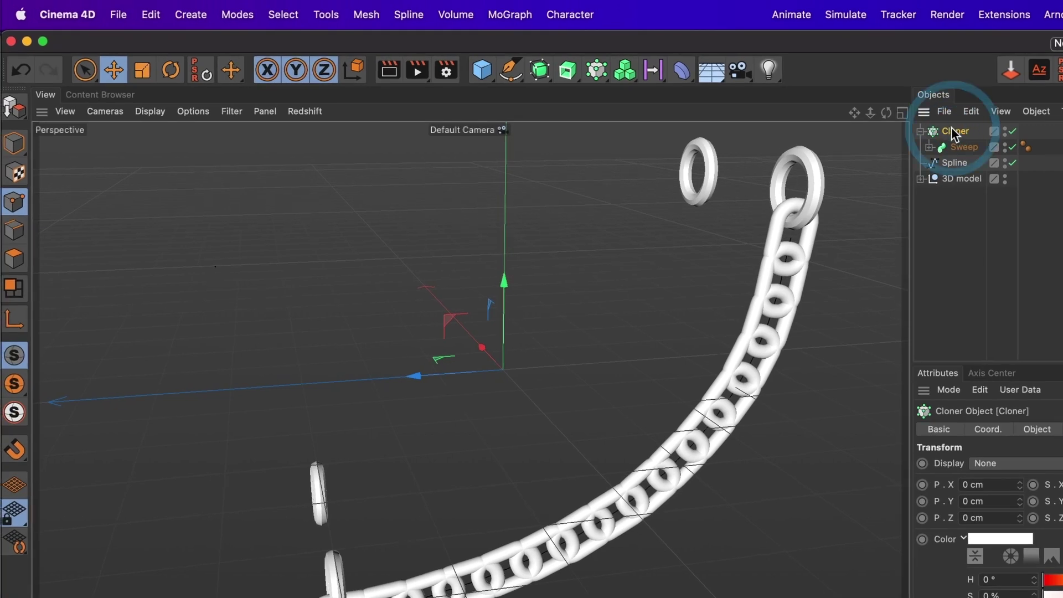
Add a Step effector to the chain with Scale turned off and Rotation turned on
click(517, 18)
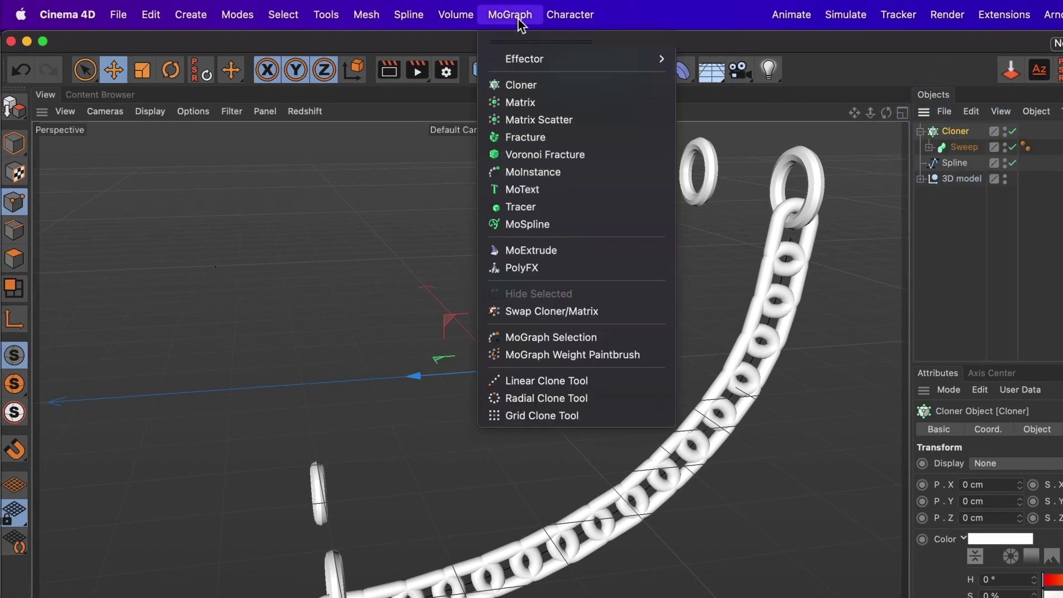
mouse_move(528, 55)
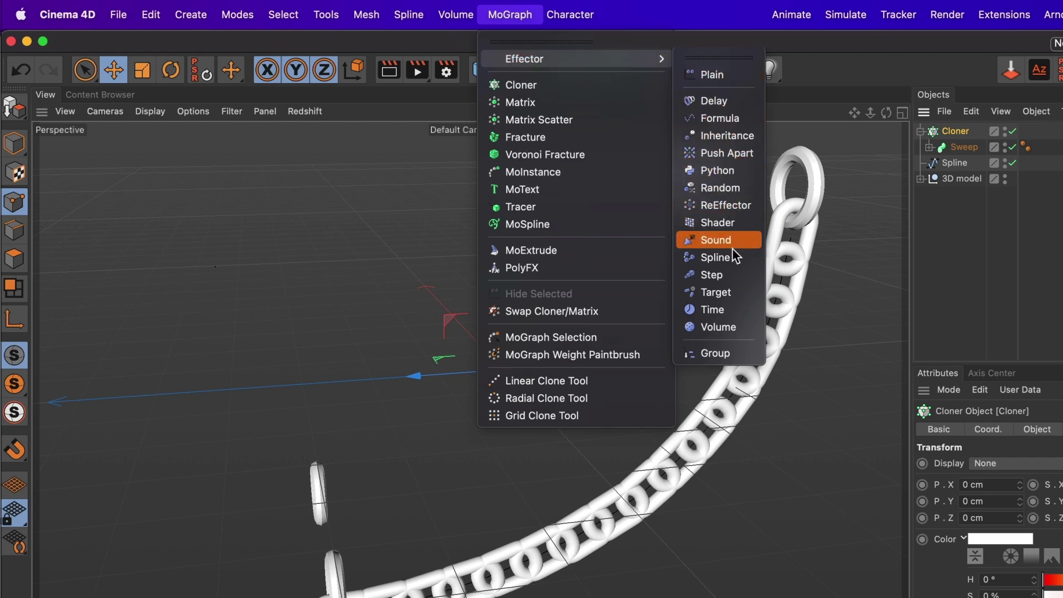
click(713, 275)
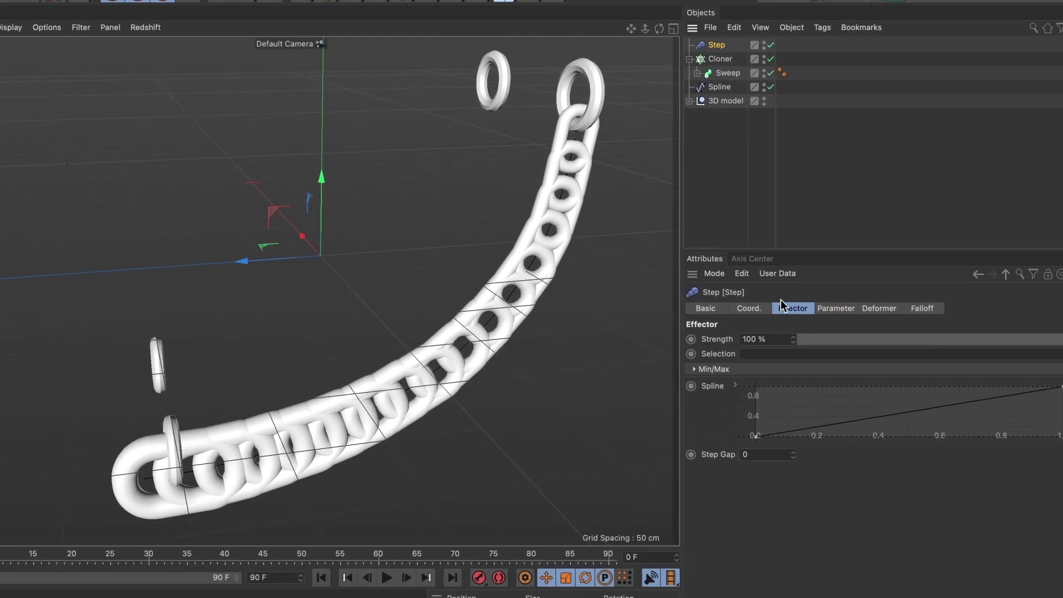
click(832, 308)
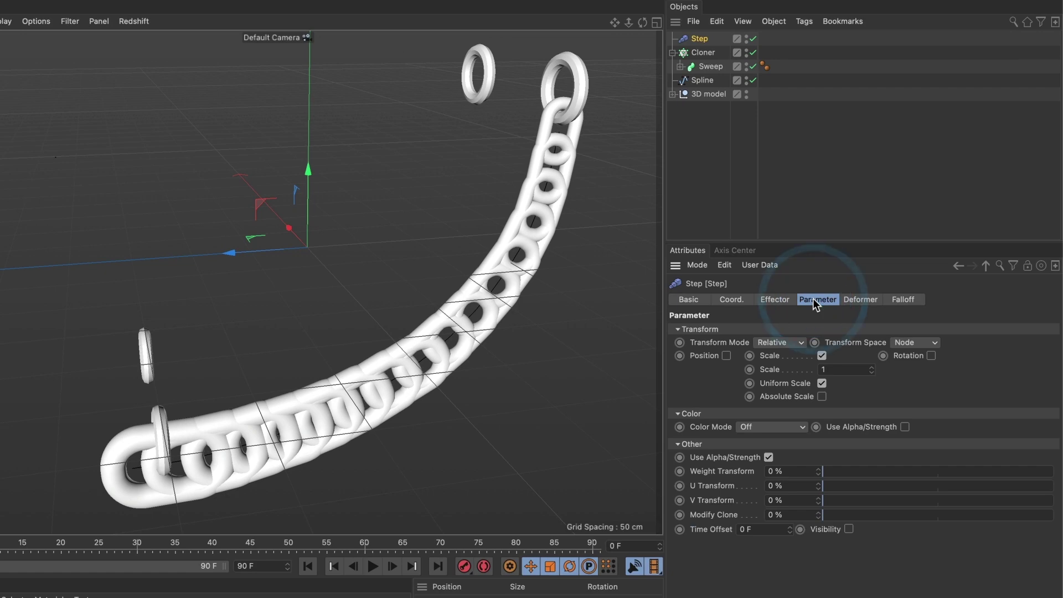
click(822, 355)
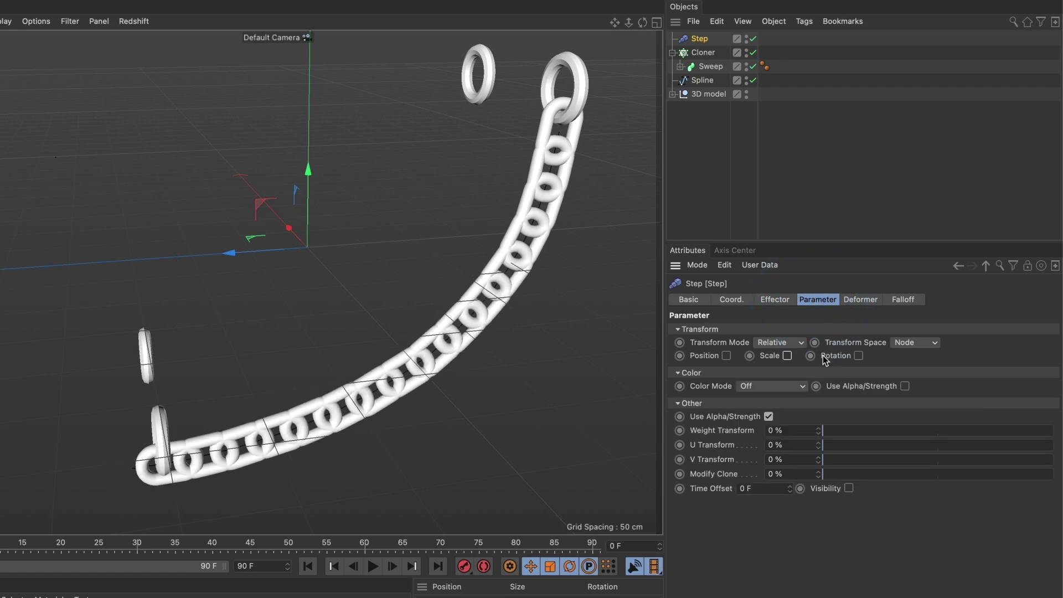
click(859, 355)
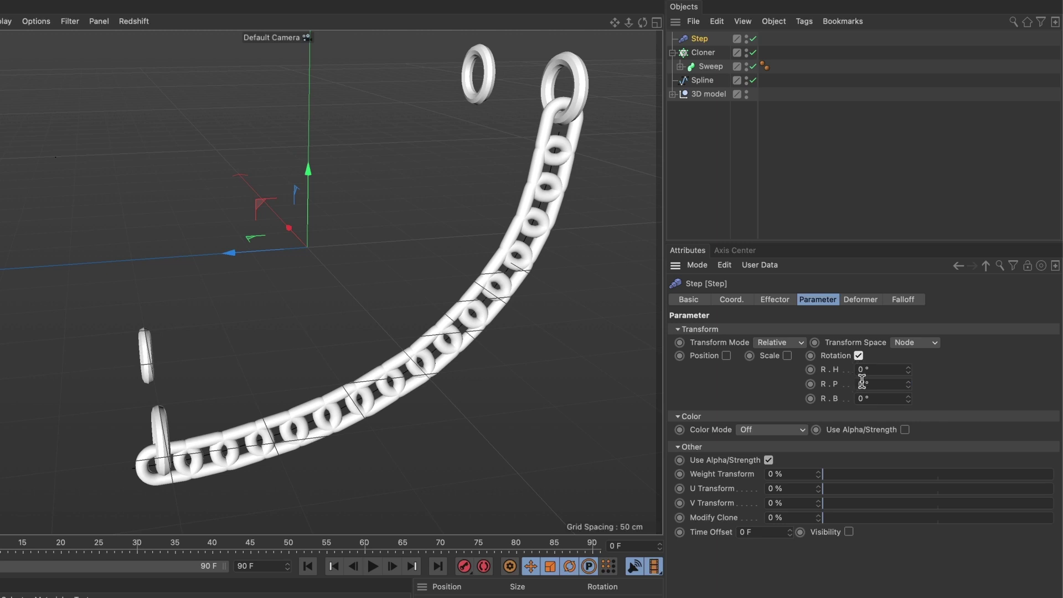
Set the Step effector's pitch rotation to 16*90 (1440°) so the links interlock
drag(908, 386, 908, 347)
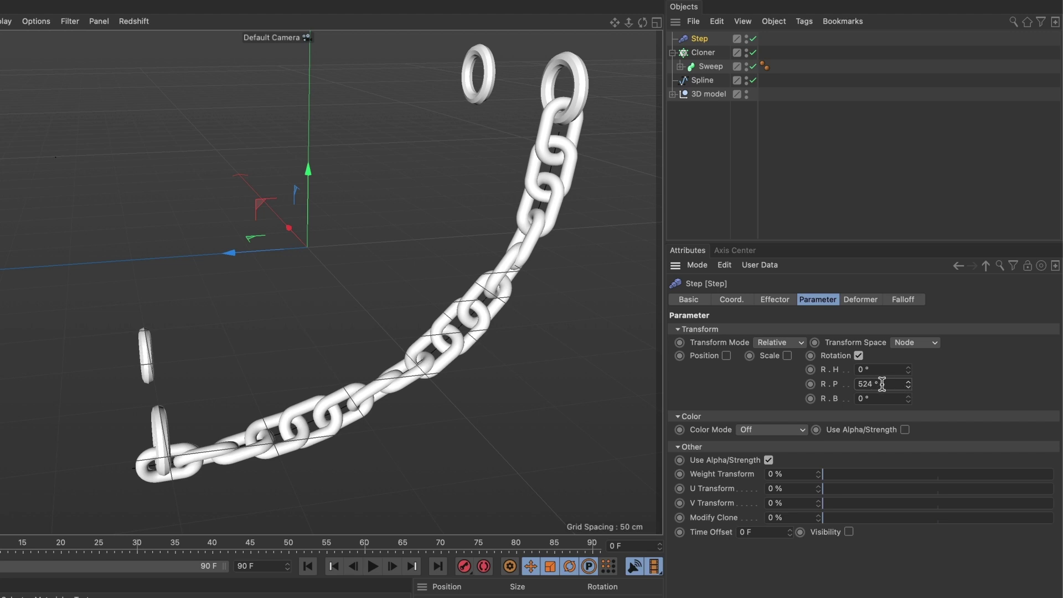
key(ctrl+z)
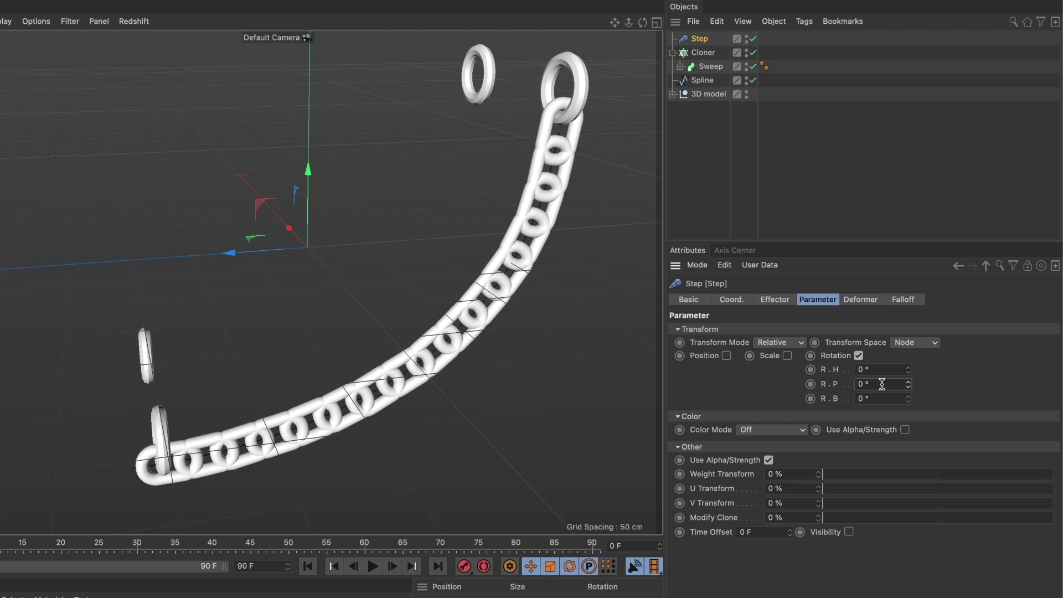
key(ctrl+a)
text(1)
text(6*9)
key(Return)
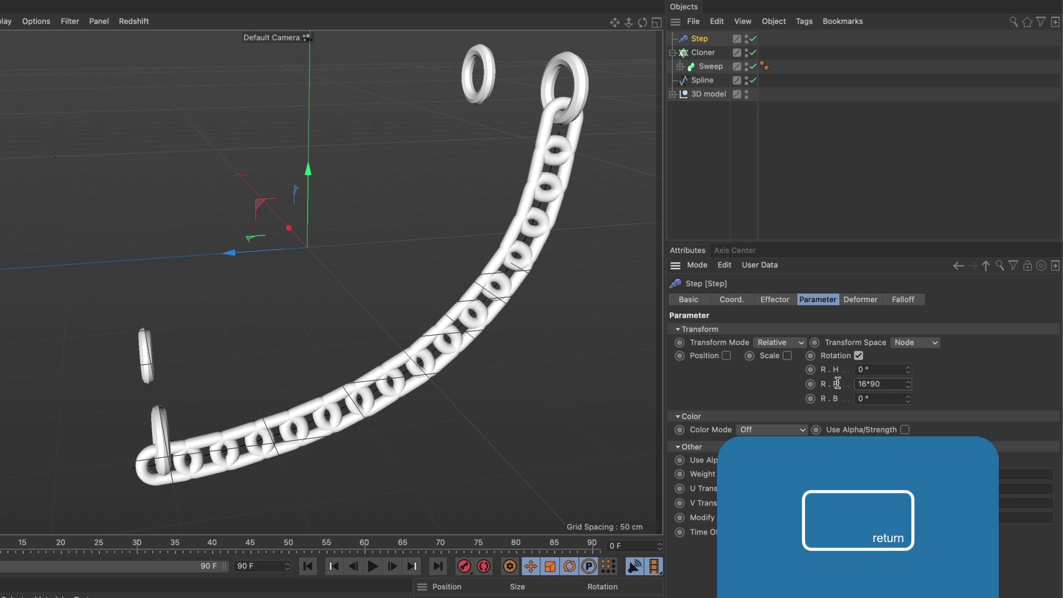
text(0)
key(Return)
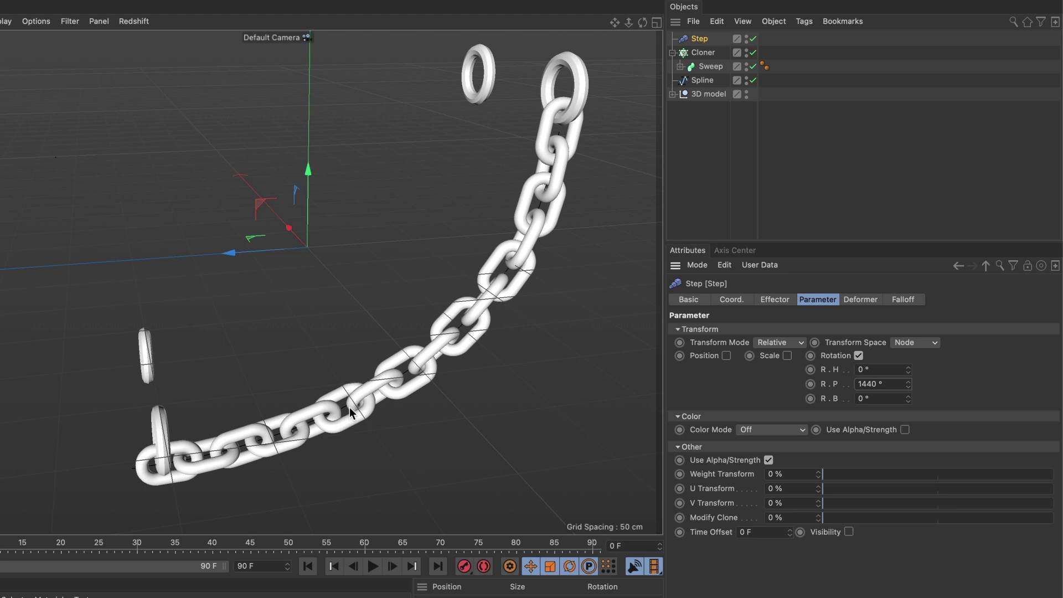
key(ctrl+d)
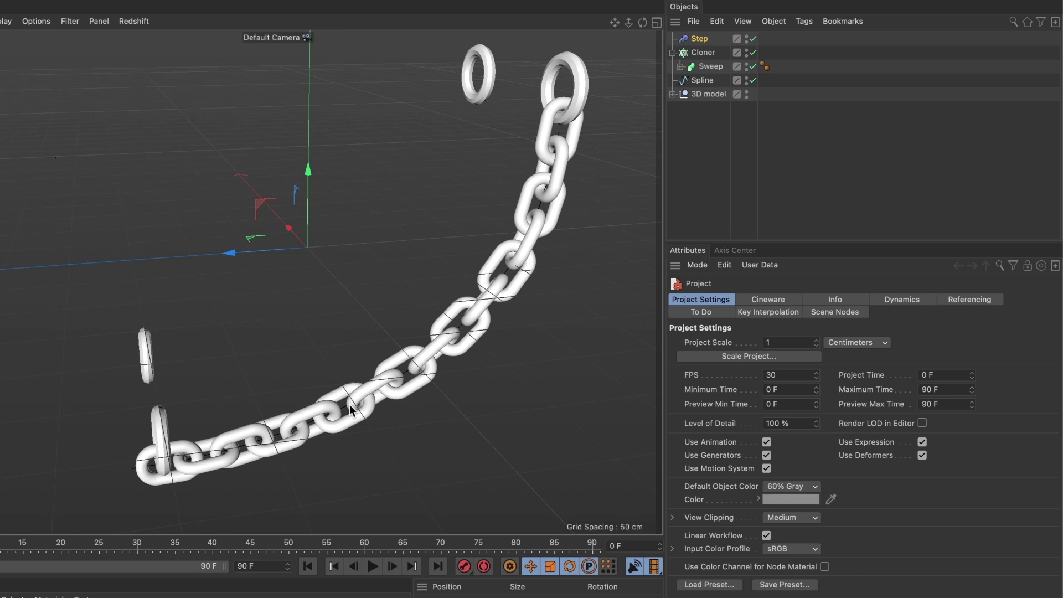
Give the Cloner a Rigid Body tag so the chain links are simulated
click(698, 52)
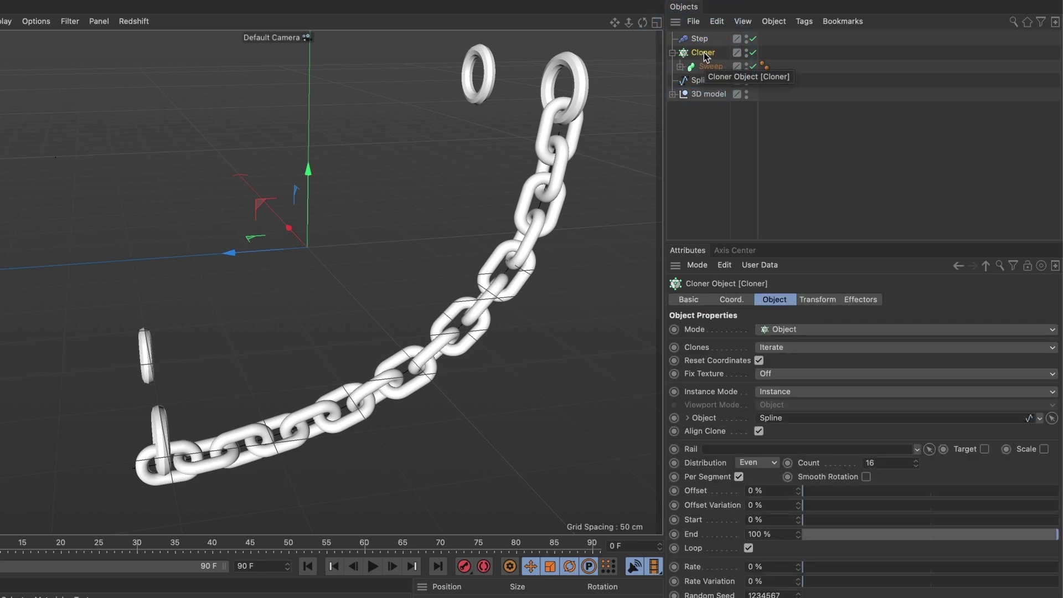
right_click(706, 57)
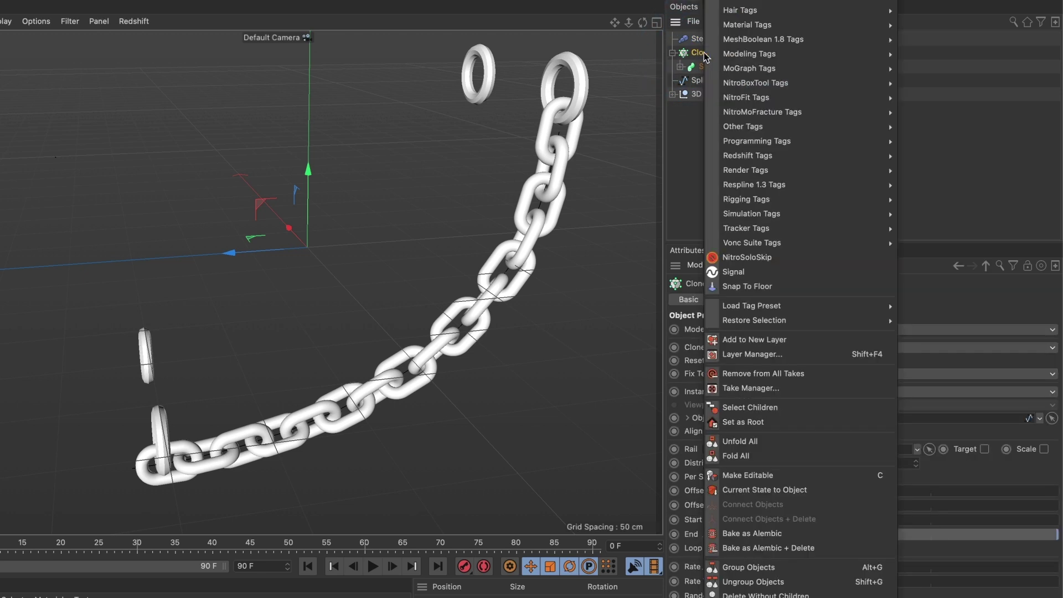
mouse_move(755, 212)
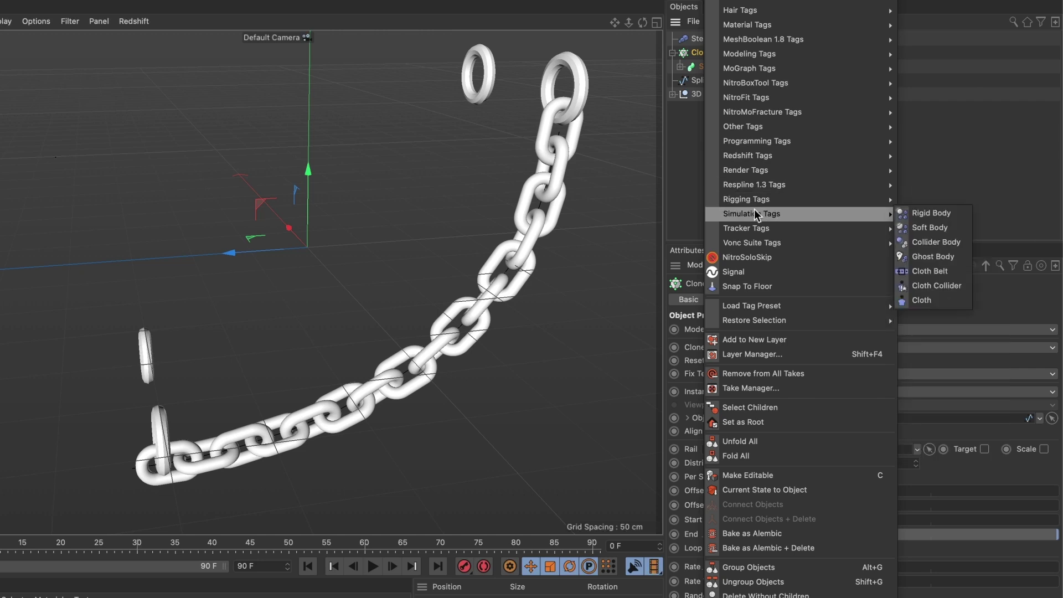
click(925, 213)
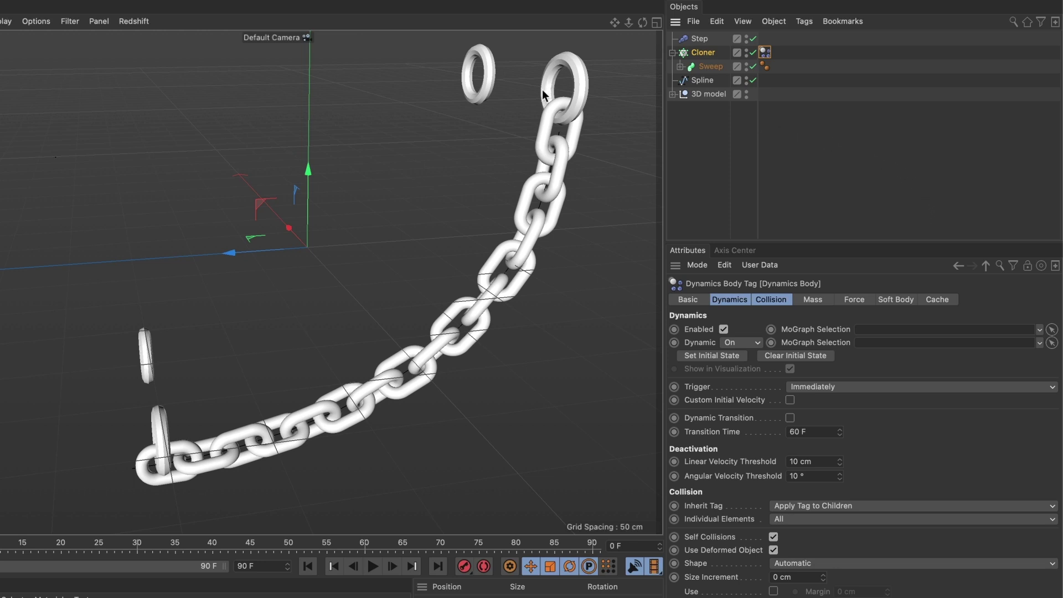
Expand the 3D model group and add a Collider Body tag to Ring 1
click(671, 95)
click(711, 122)
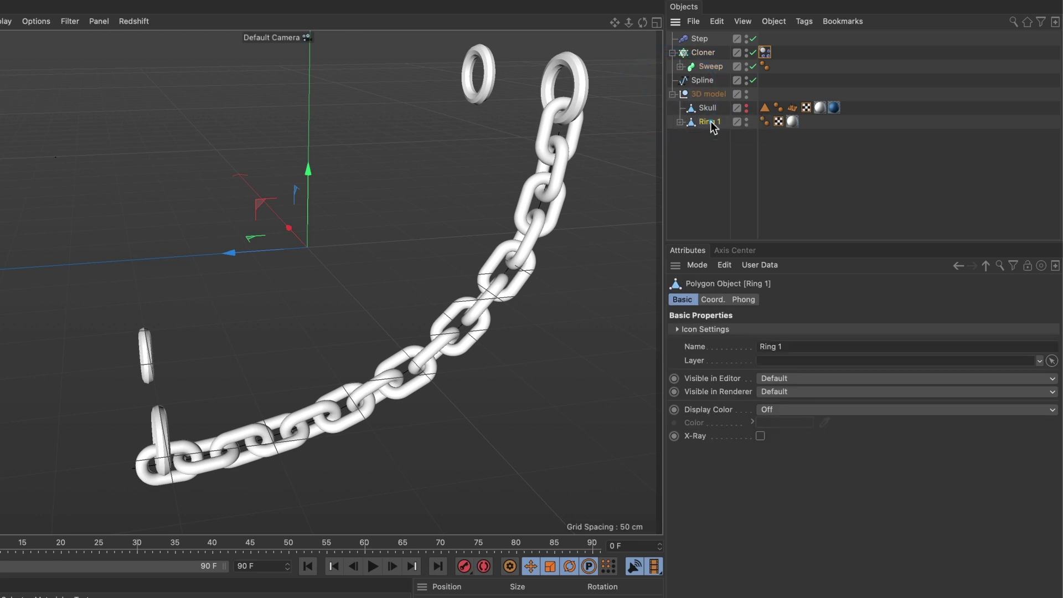
right_click(715, 124)
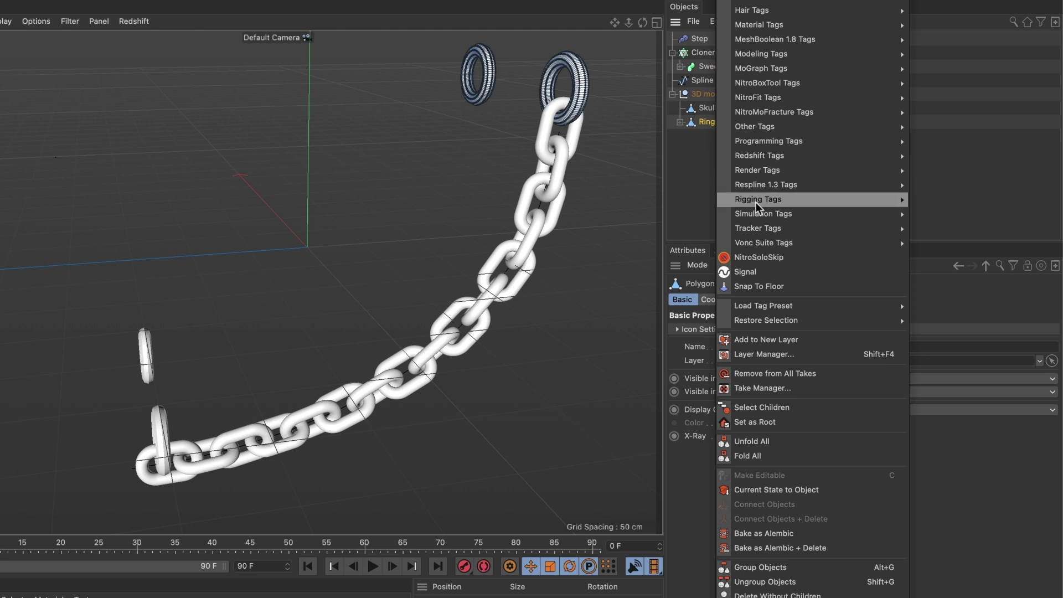
mouse_move(756, 210)
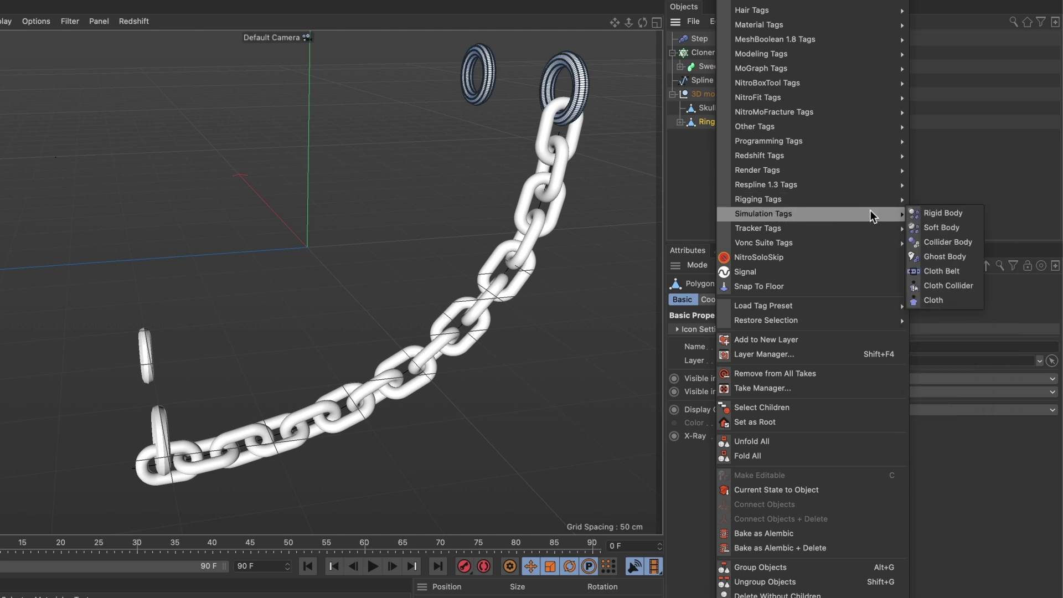
click(934, 244)
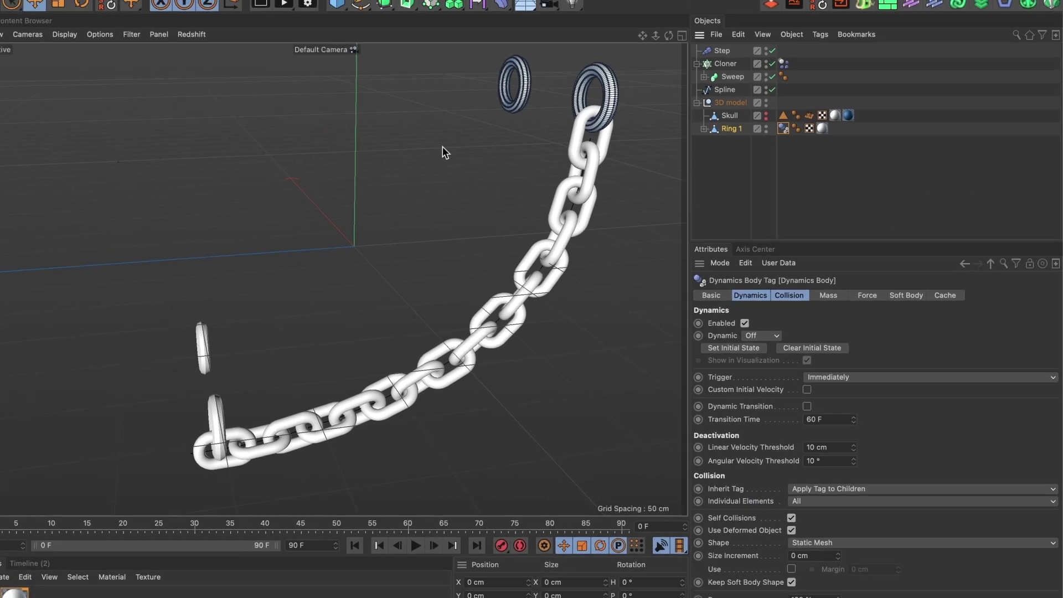
Switch to Model mode, play the chain simulation as a test, and rewind to frame 0
click(0, 60)
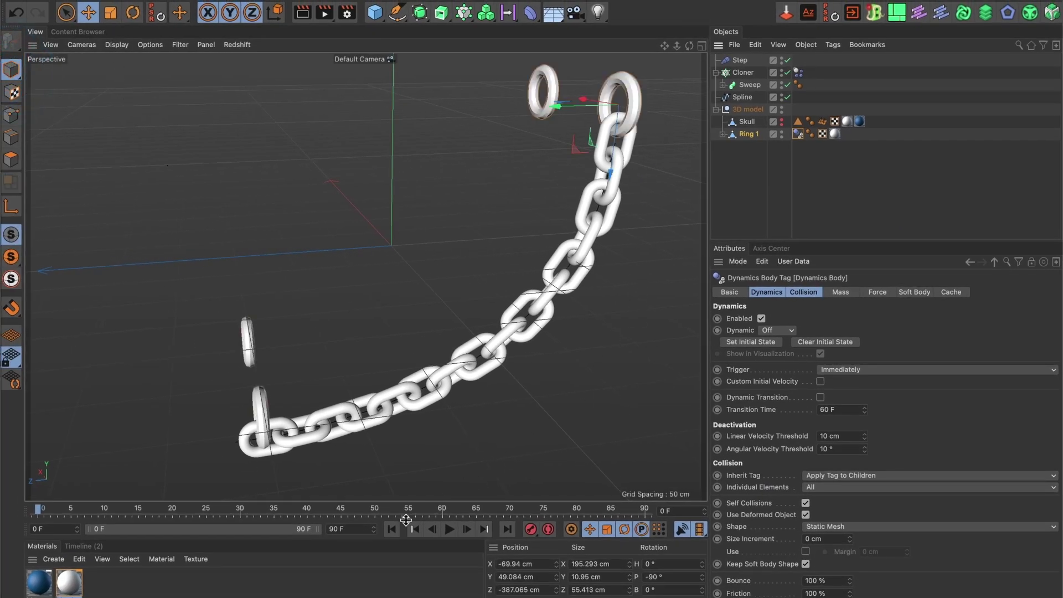
click(451, 530)
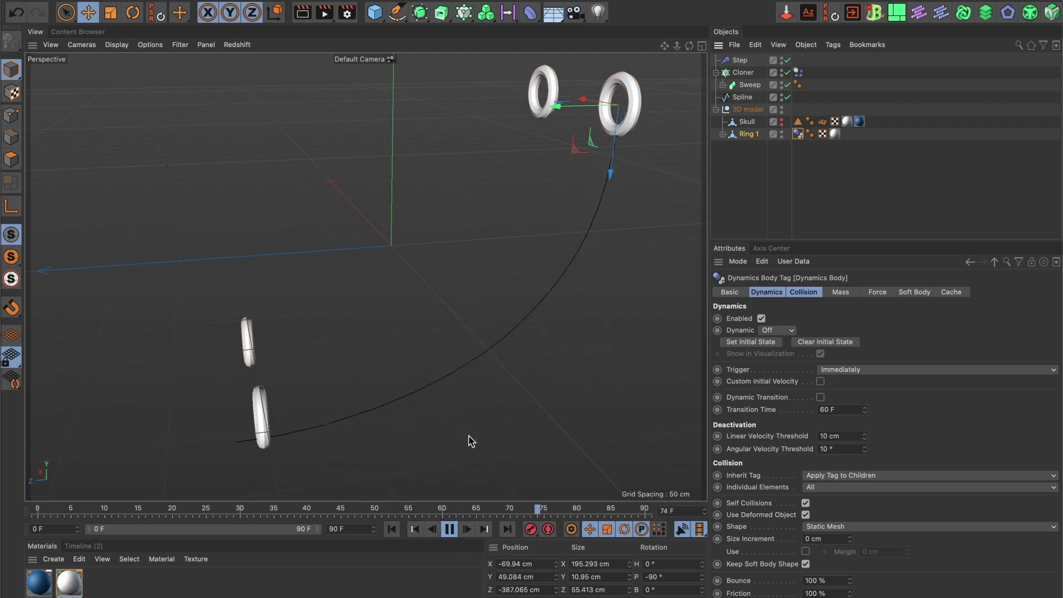
click(448, 529)
click(393, 529)
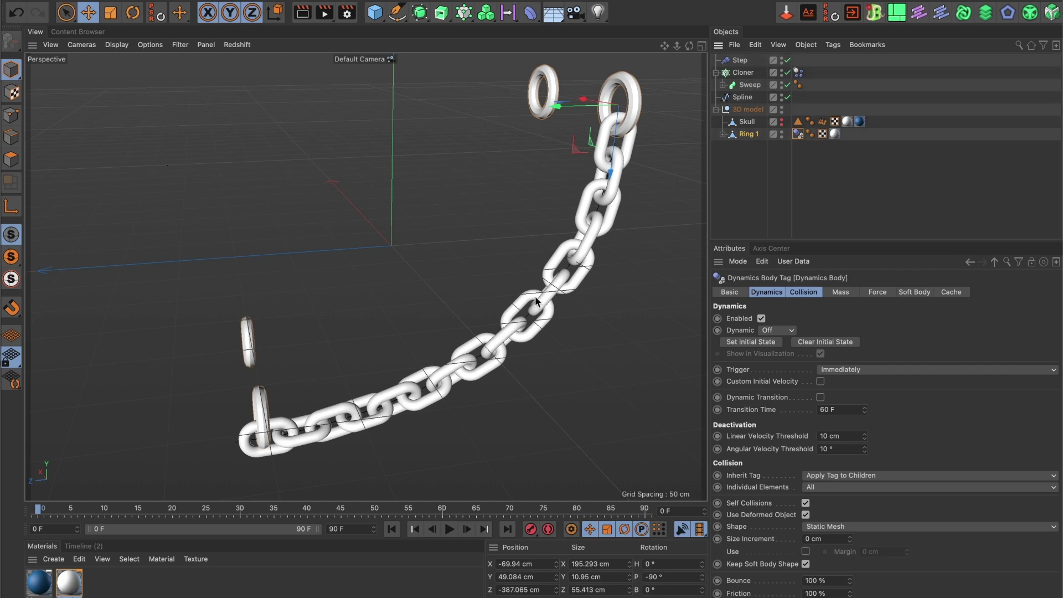
Set the chain's collision shape to Moving Mesh, replay the simulation, and rewind to frame 0
click(799, 73)
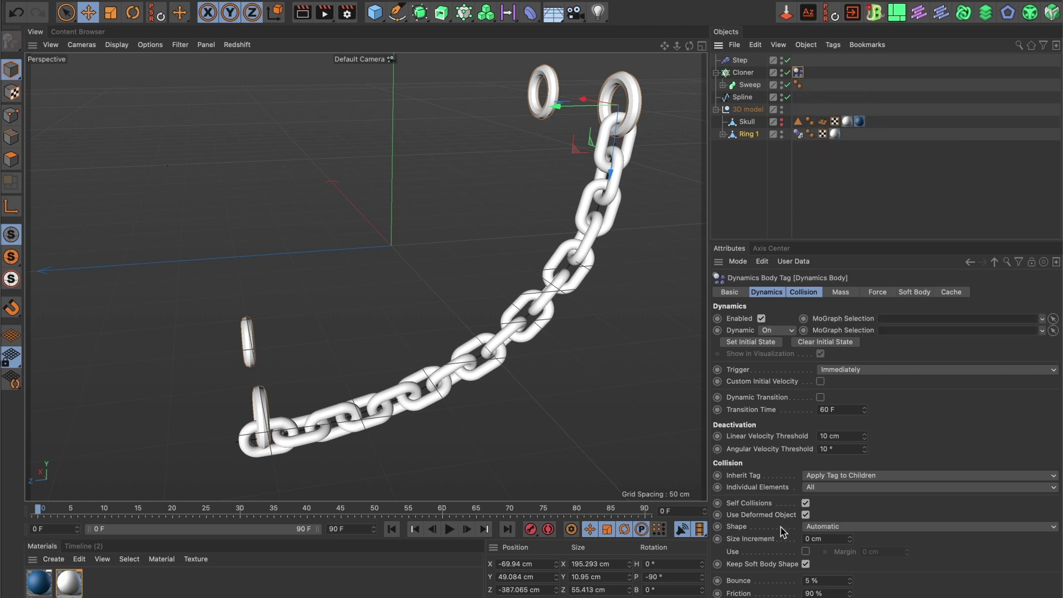
click(846, 527)
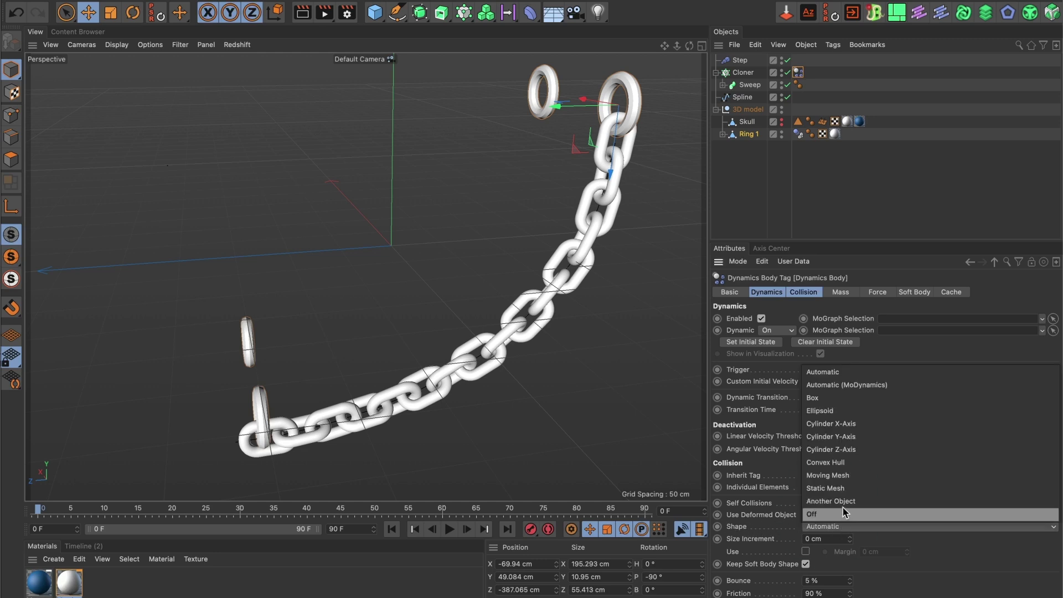
click(841, 476)
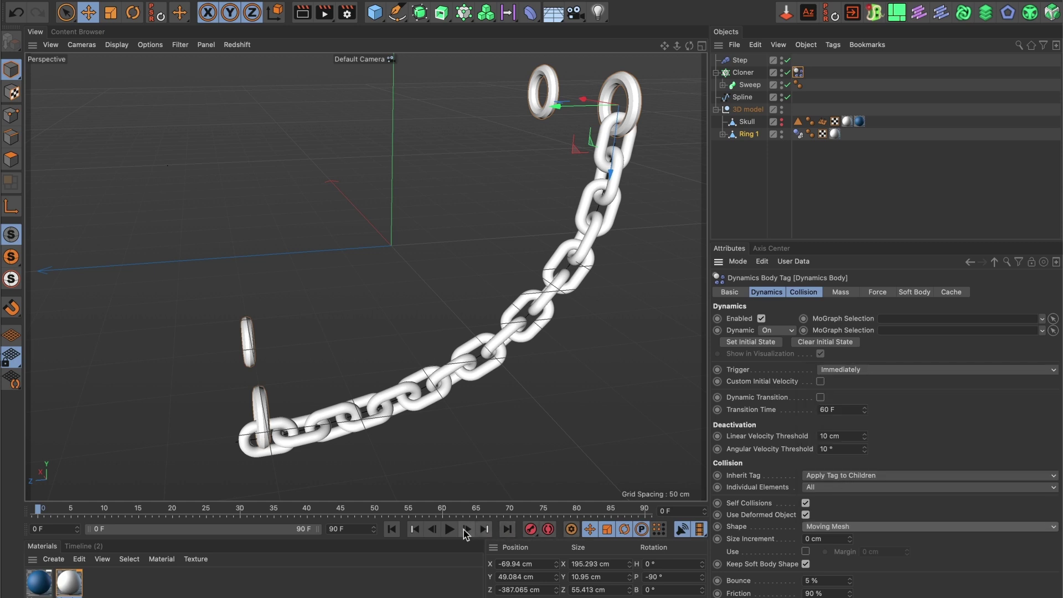
click(449, 529)
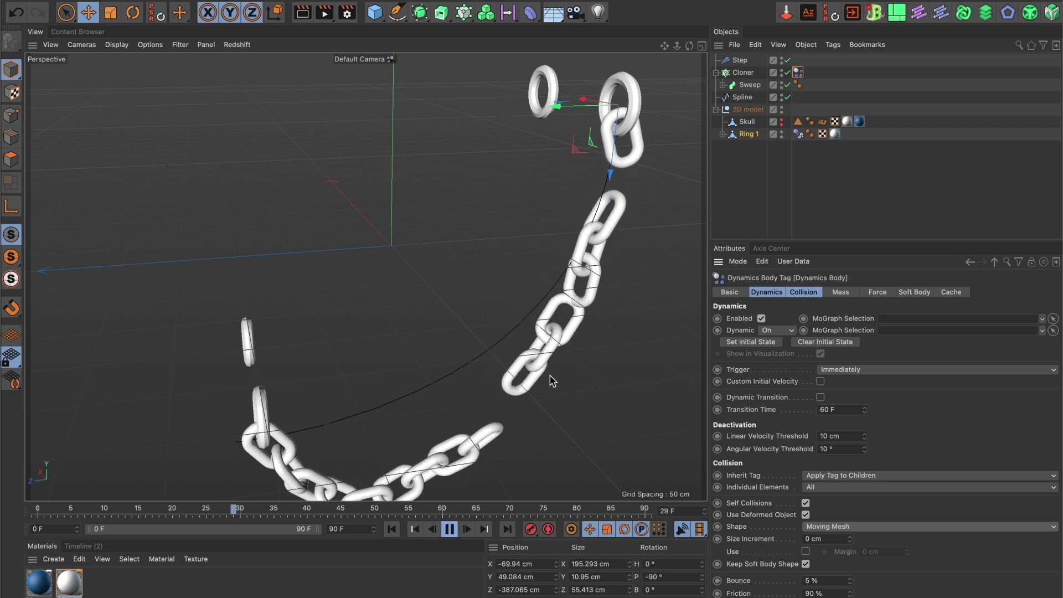
click(451, 530)
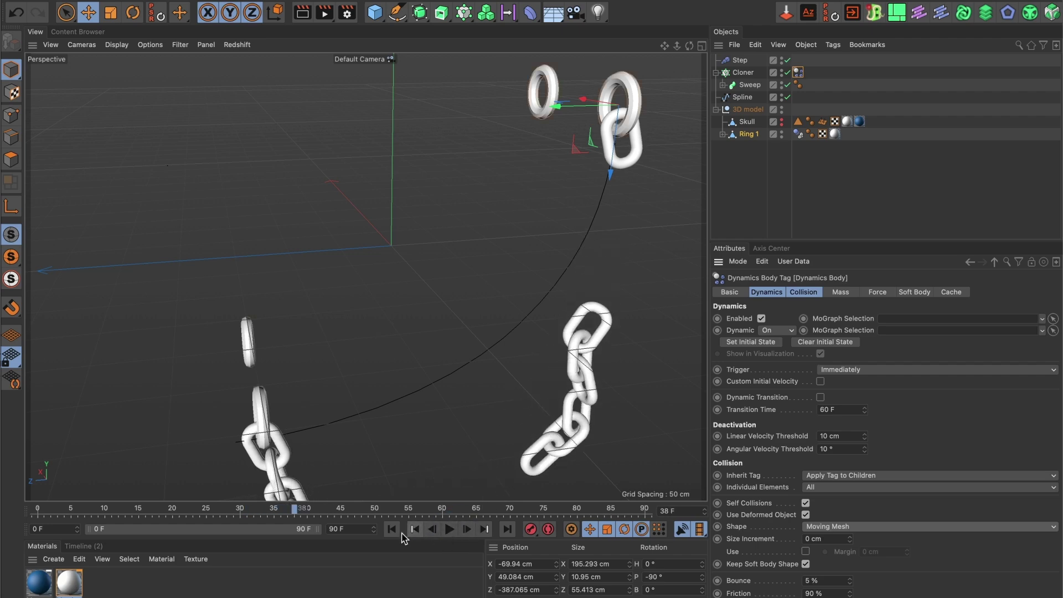
click(393, 529)
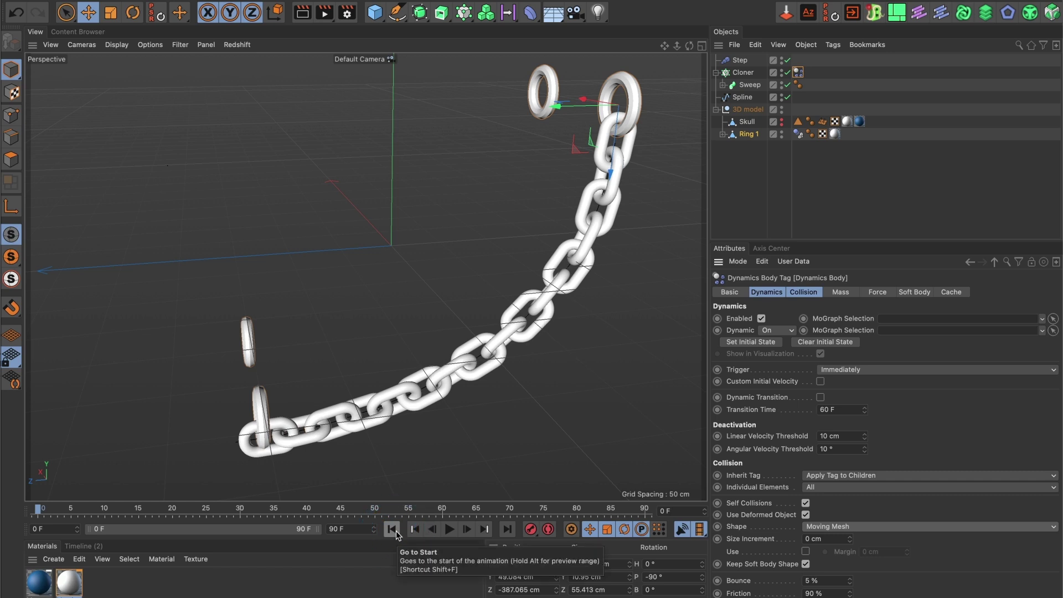
Enable a Custom Center of mass at 0 cm for the chain, then replay and rewind the simulation
click(842, 292)
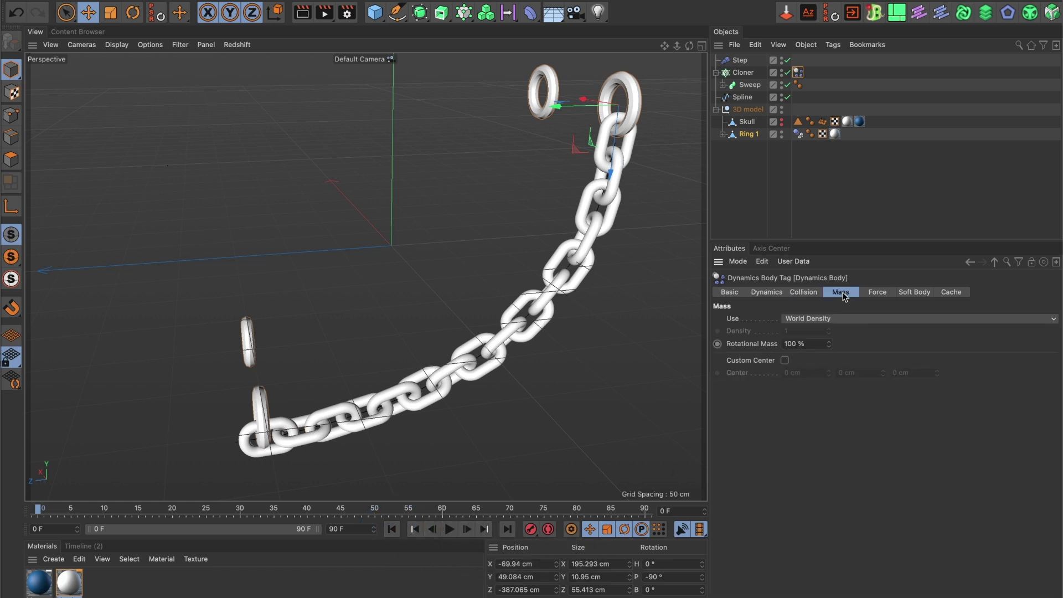
click(785, 361)
click(392, 529)
click(451, 530)
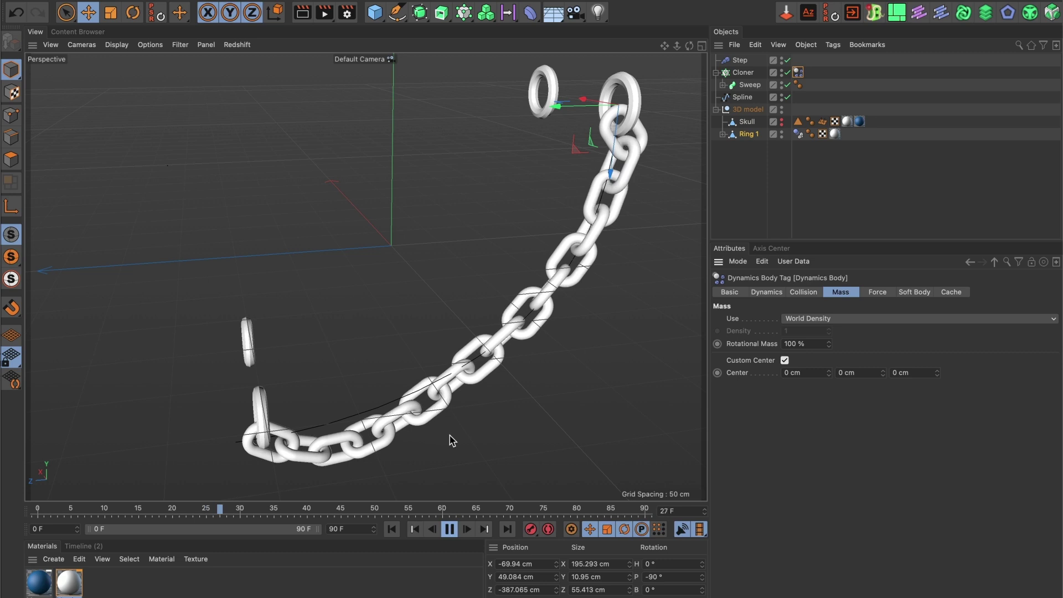
click(448, 529)
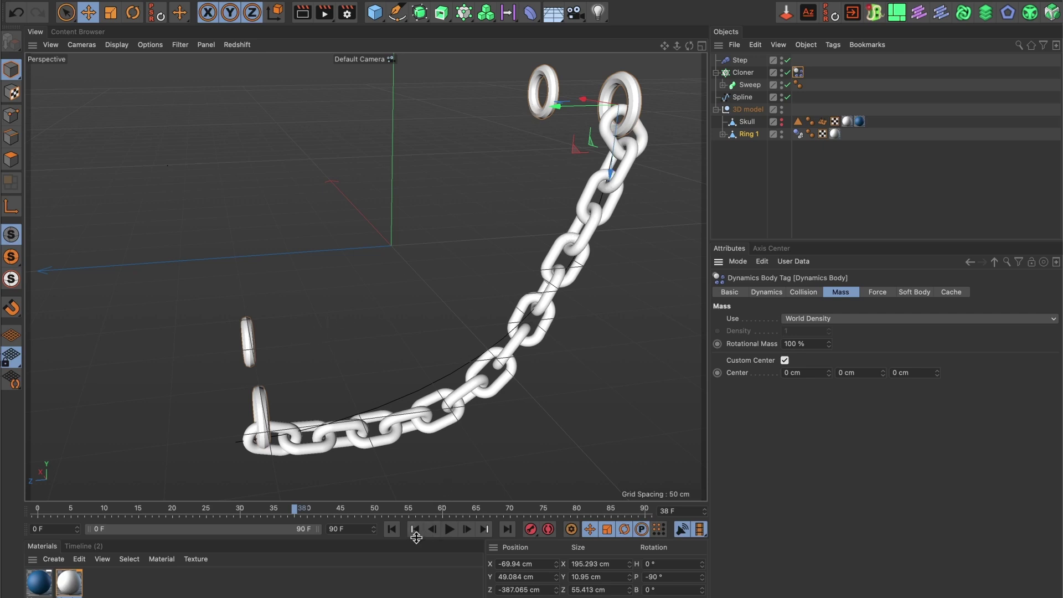
click(394, 532)
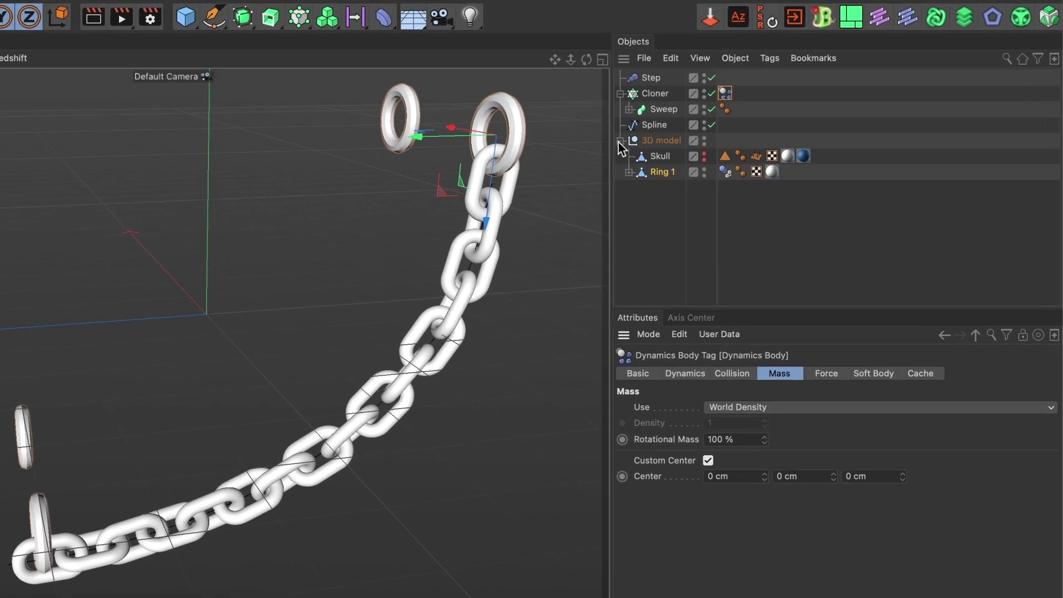
Duplicate the Cloner as Cloner.1 and the Spline as Spline.1
click(620, 142)
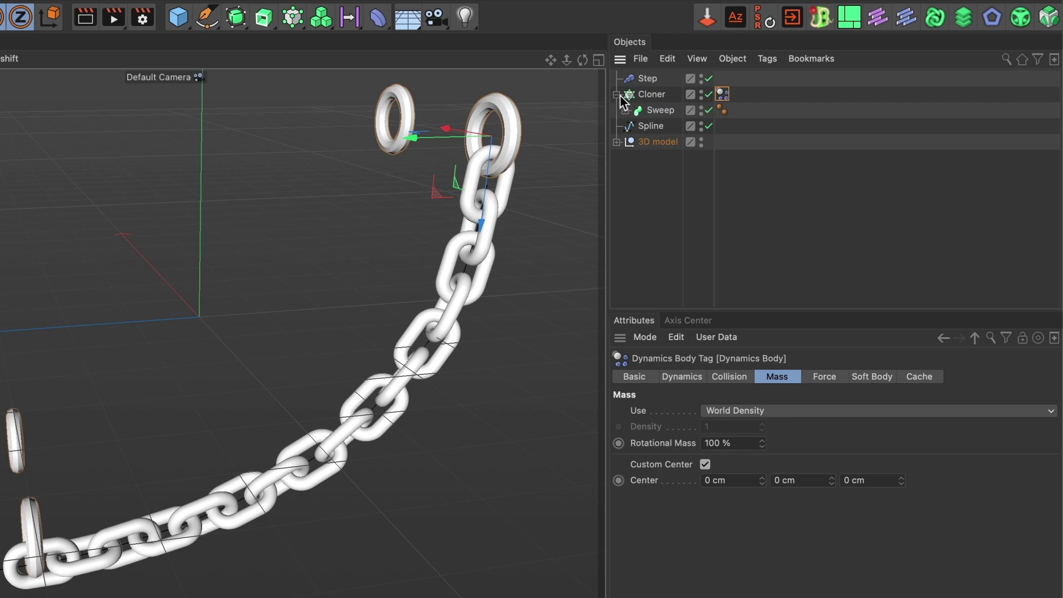
click(643, 95)
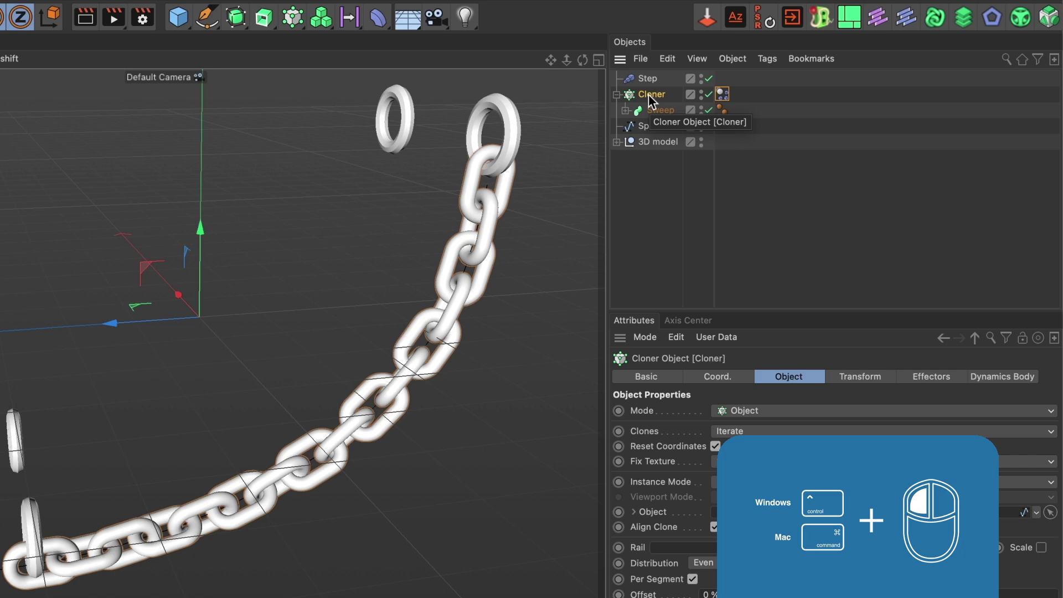
ctrl+drag(650, 97, 653, 95)
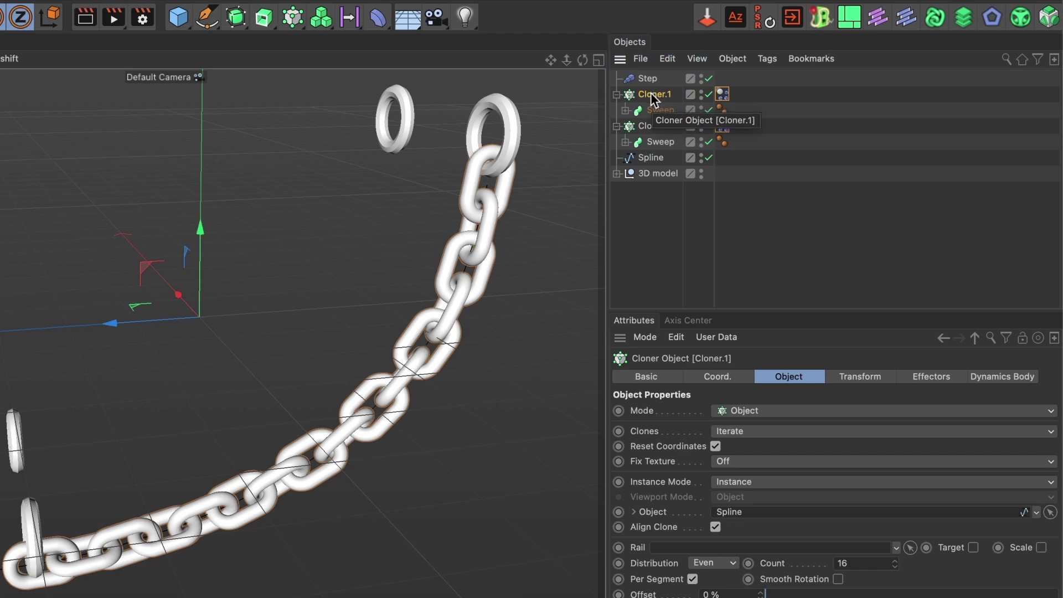
click(646, 158)
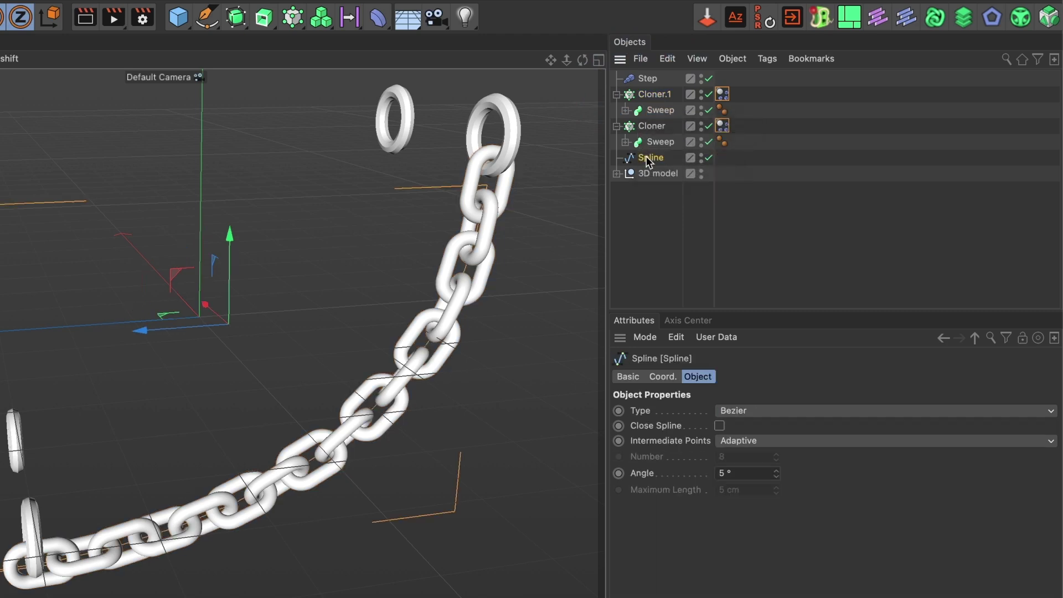
ctrl+drag(645, 164, 647, 127)
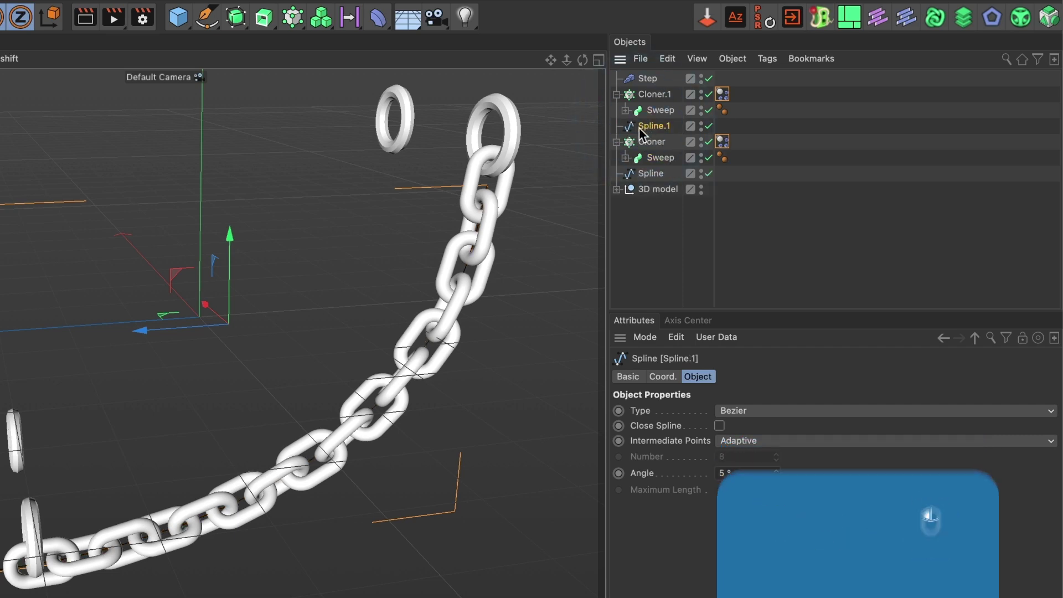
Assign Spline.1 to Cloner.1's Object field and switch to the four-view layout
click(617, 143)
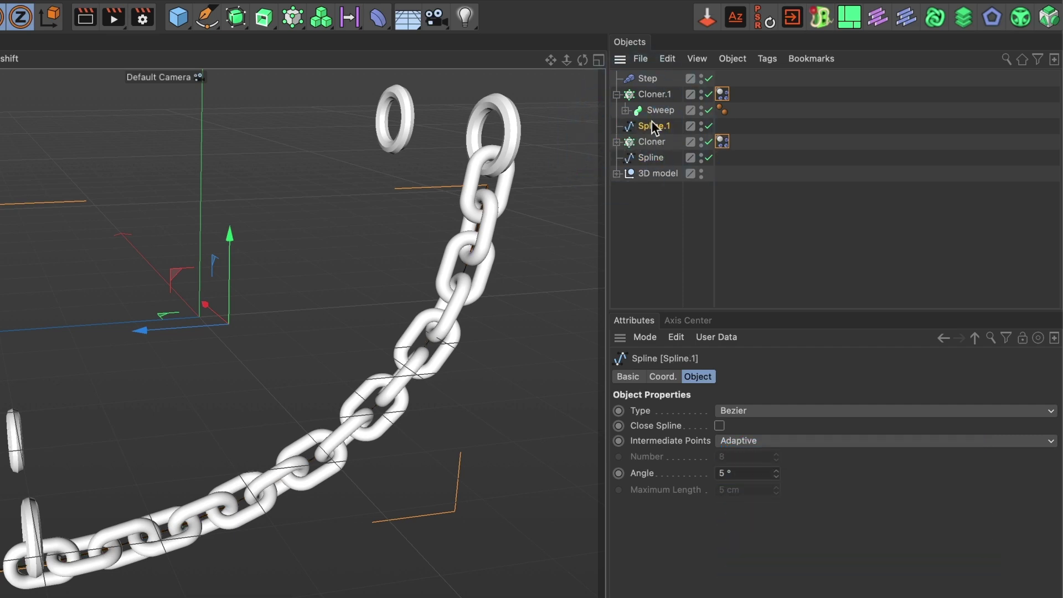
click(657, 95)
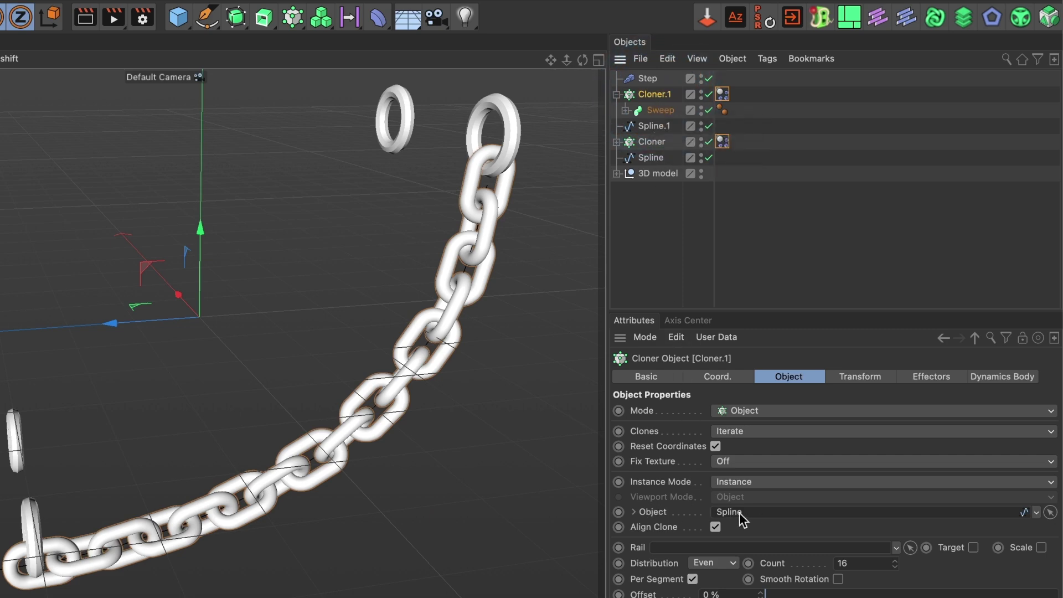
click(656, 127)
drag(676, 153, 752, 509)
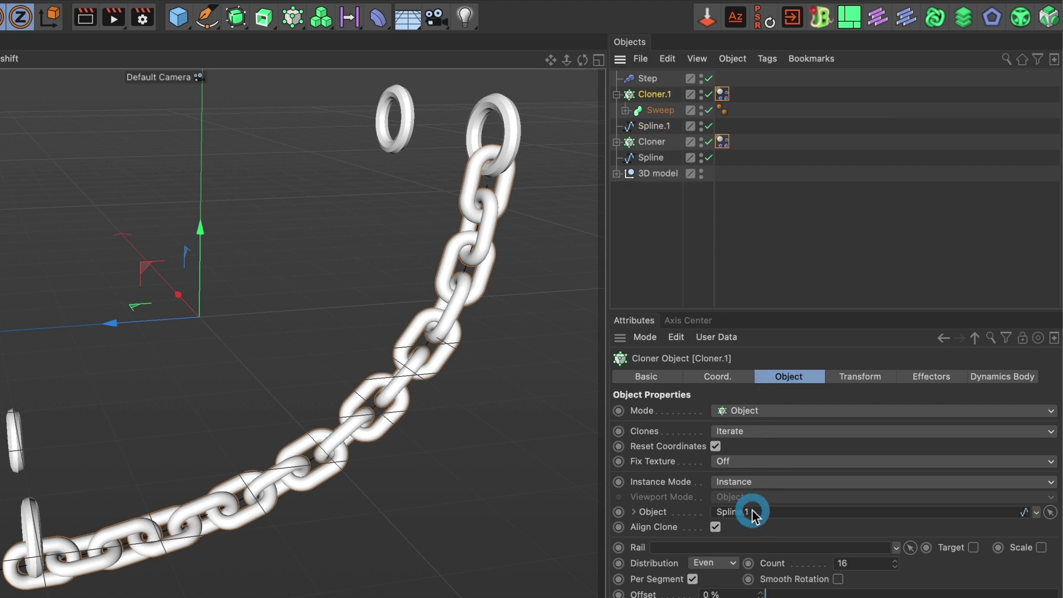
click(655, 131)
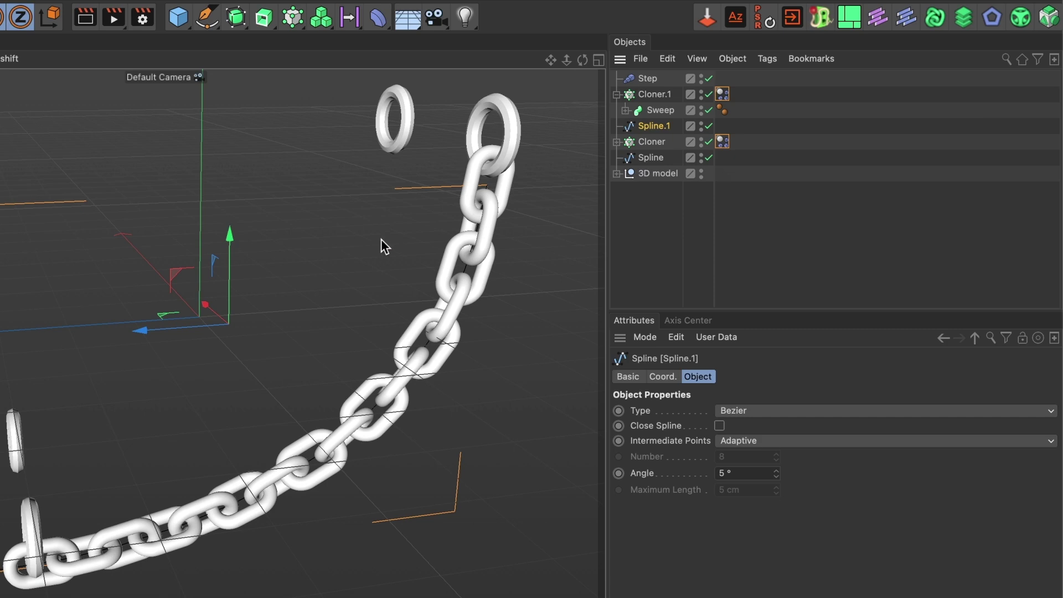
click(598, 60)
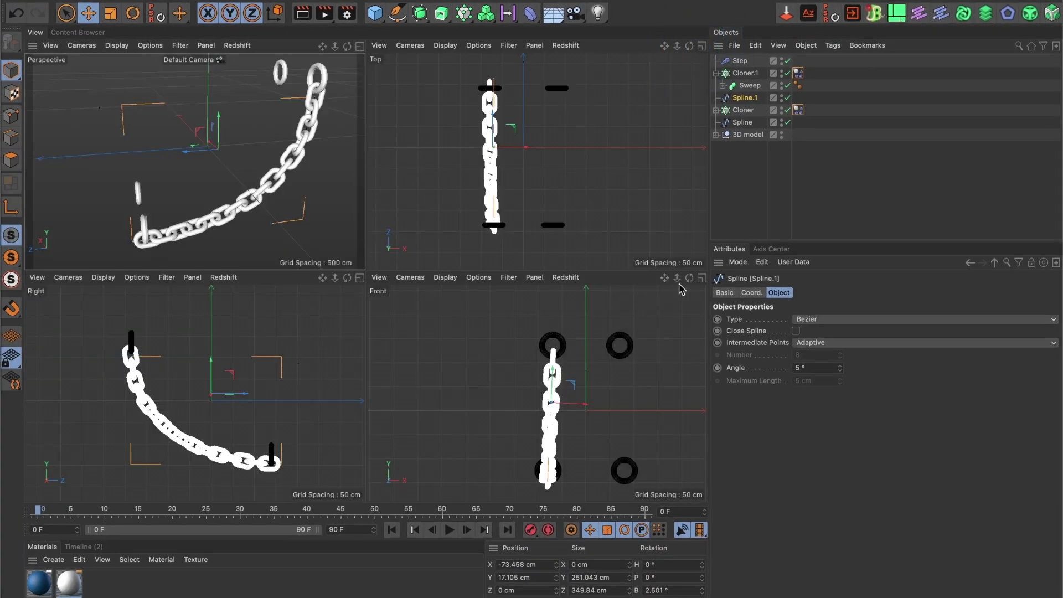
In the Front view, move Spline.1 about 75 cm right and tilt it slightly onto the right-hand rings
click(701, 278)
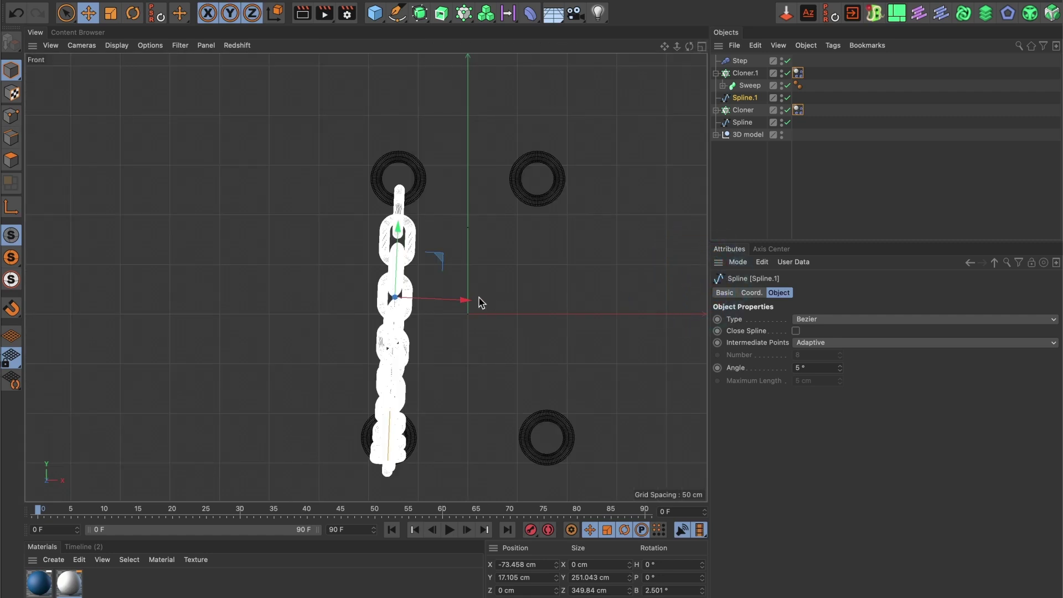
drag(463, 299, 603, 303)
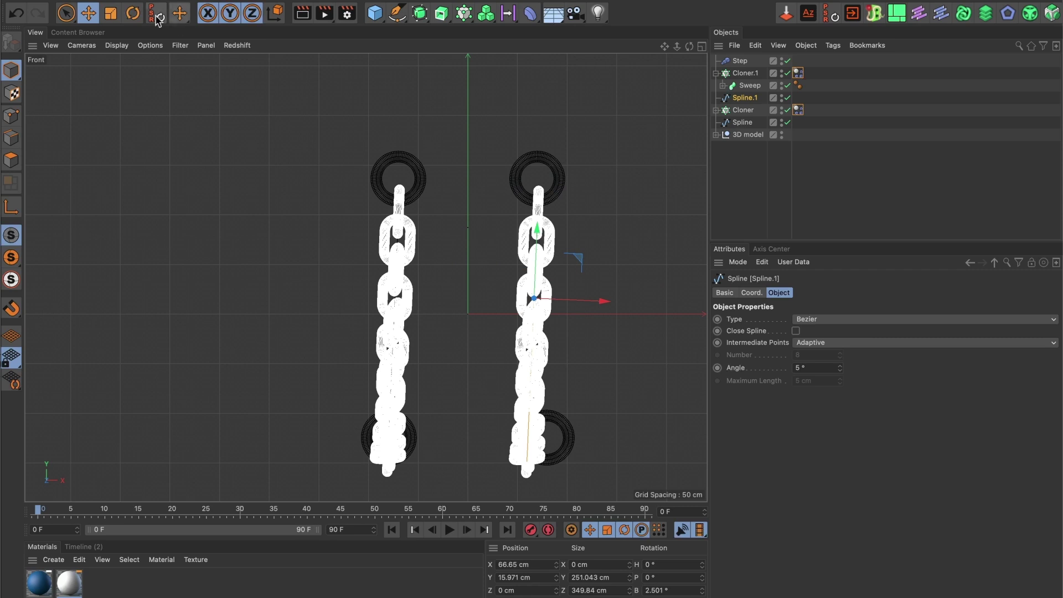
click(133, 13)
mouse_move(567, 276)
mouse_down()
mouse_move(607, 294)
mouse_move(554, 272)
mouse_up()
click(89, 13)
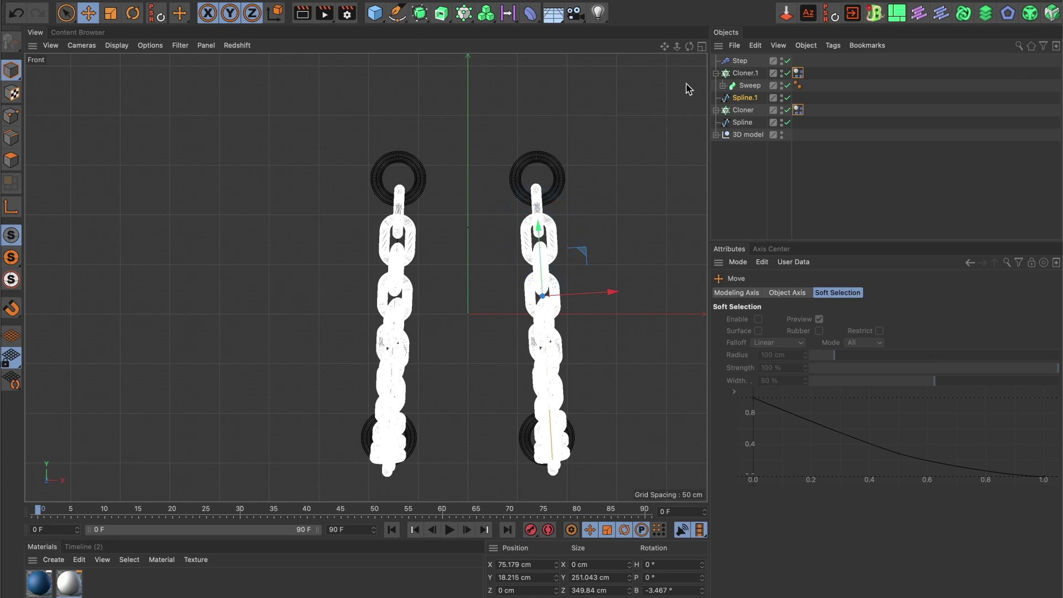
Orbit the enlarged Perspective view to check both chains hooking through their rings
click(701, 46)
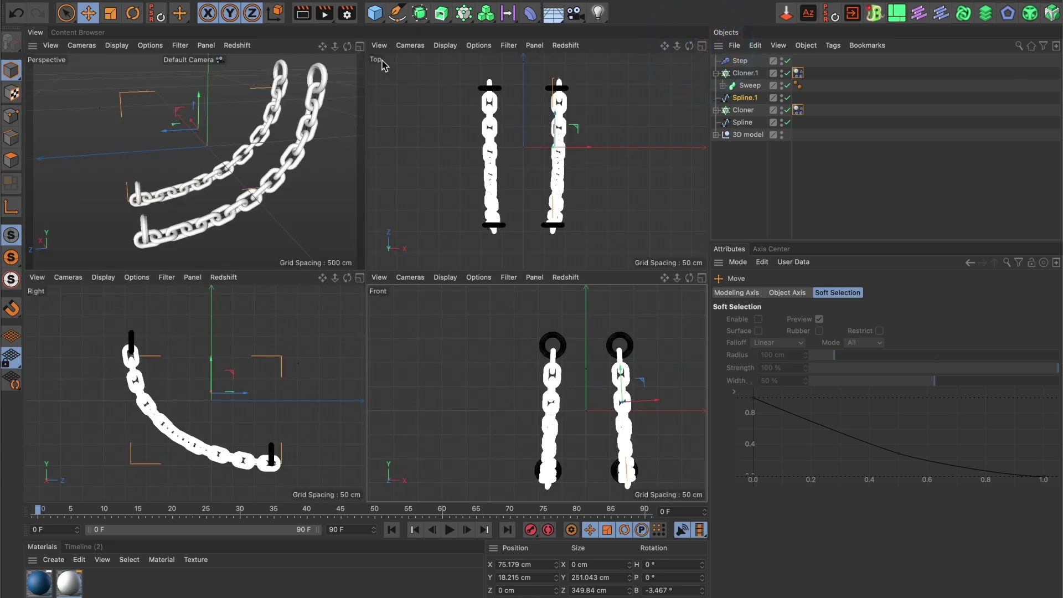
click(360, 46)
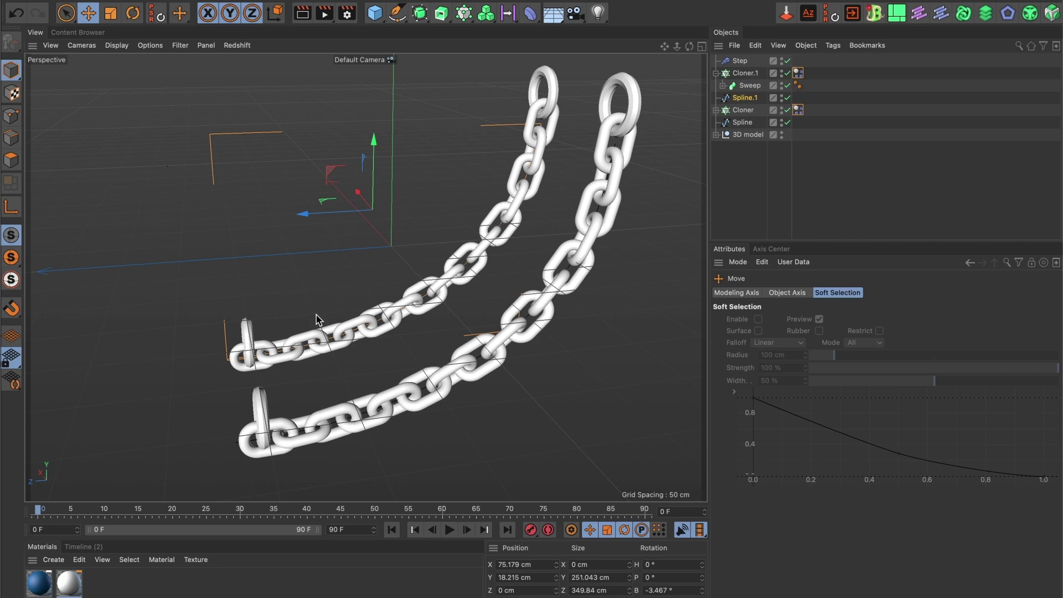
alt+drag(303, 325, 272, 352)
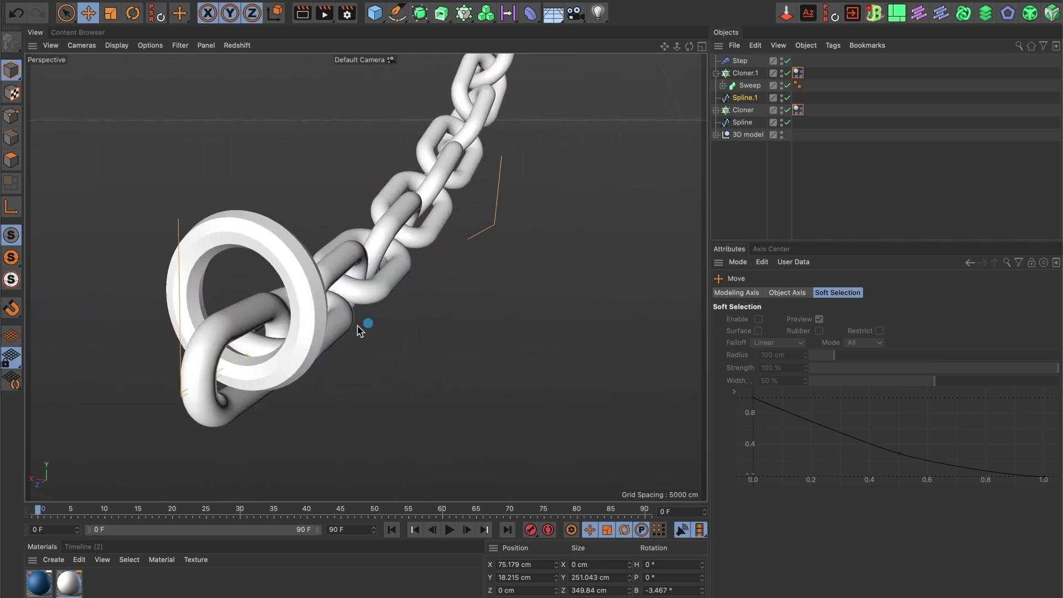
alt+drag(334, 336, 395, 271)
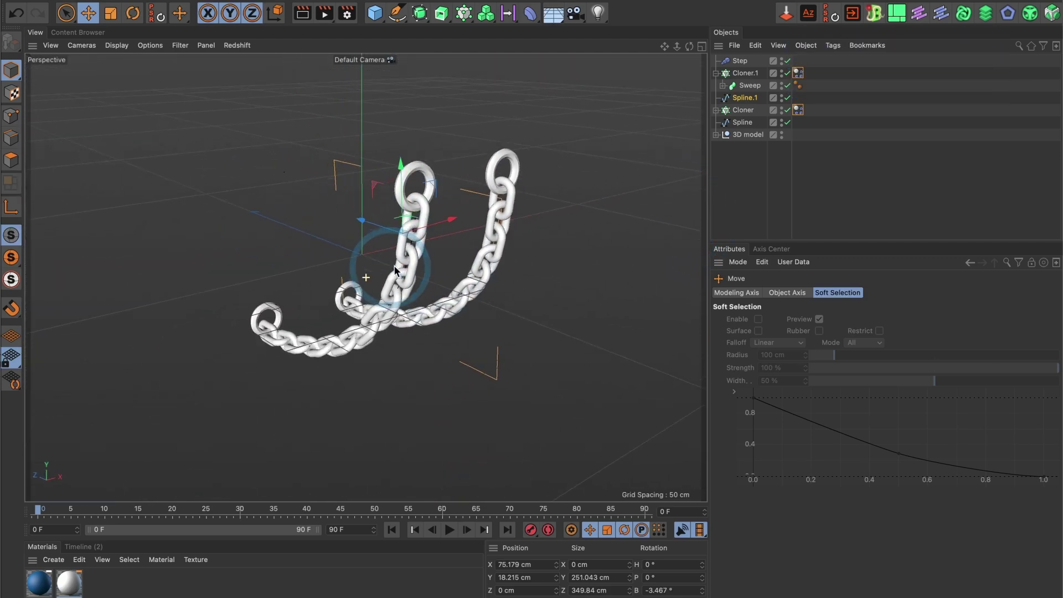
Unhide the Skull inside the 3D model group, then play the simulation and rewind to frame 0
click(715, 135)
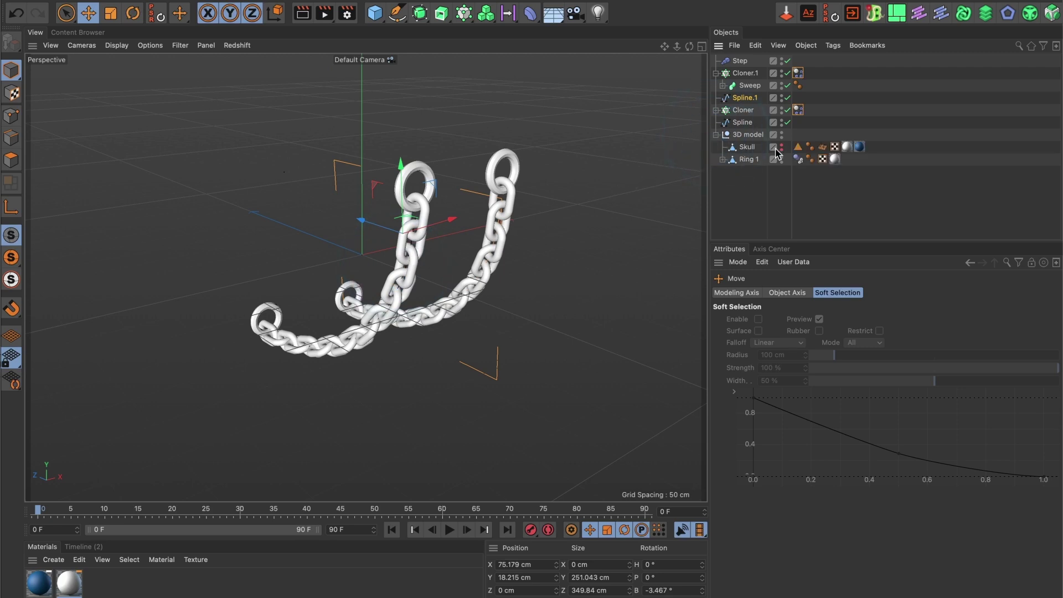
click(780, 148)
mouse_move(409, 302)
alt+mouse_down()
mouse_move(422, 317)
mouse_move(426, 300)
alt+mouse_up()
click(449, 530)
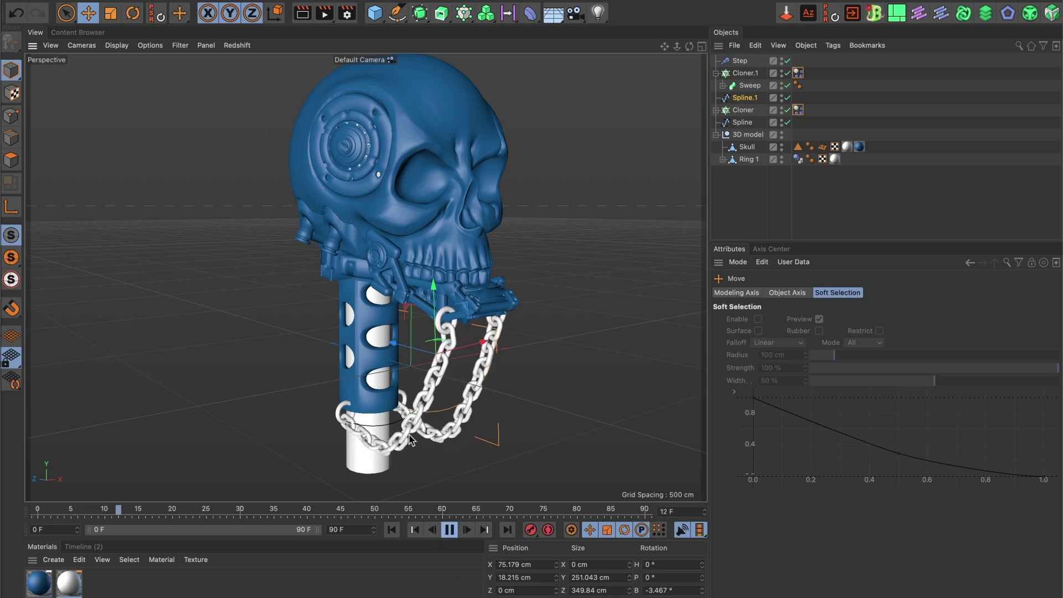
click(450, 530)
click(391, 529)
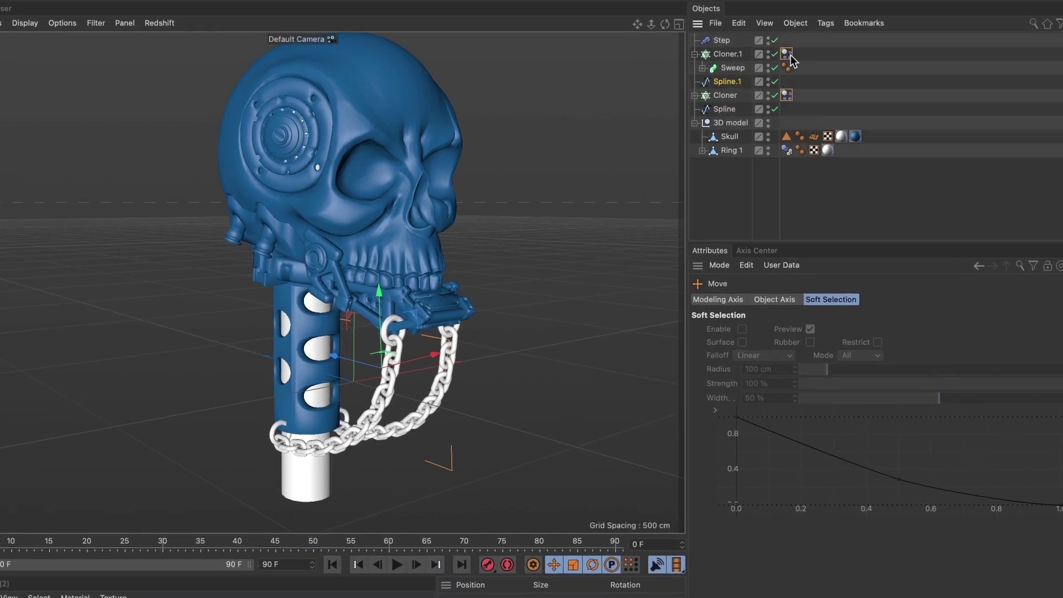
Bake All in Cloner.1's Dynamics Body Cache tab, then play back the baked simulation
click(786, 54)
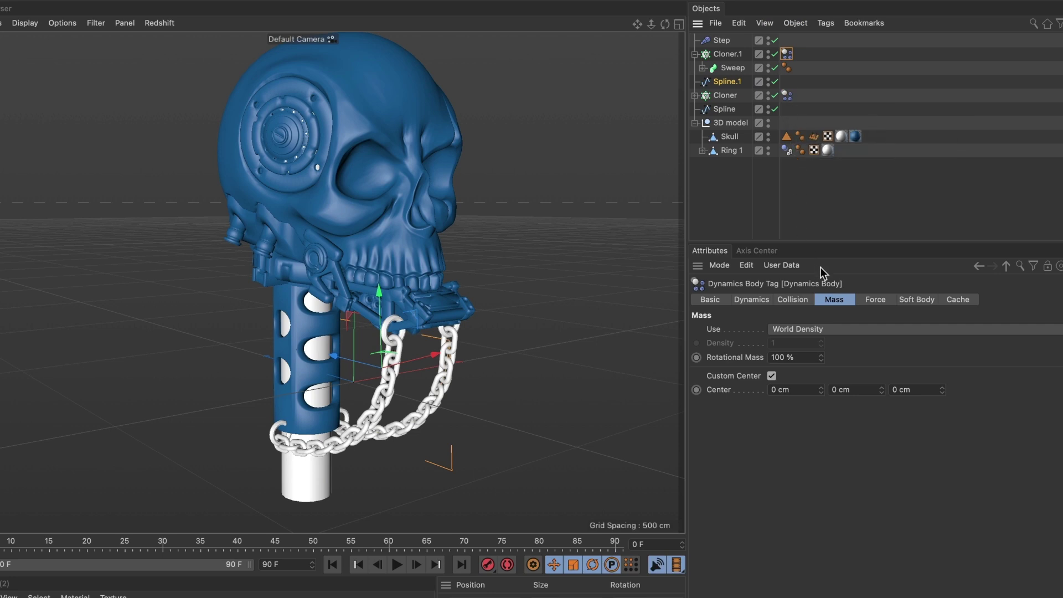
click(958, 300)
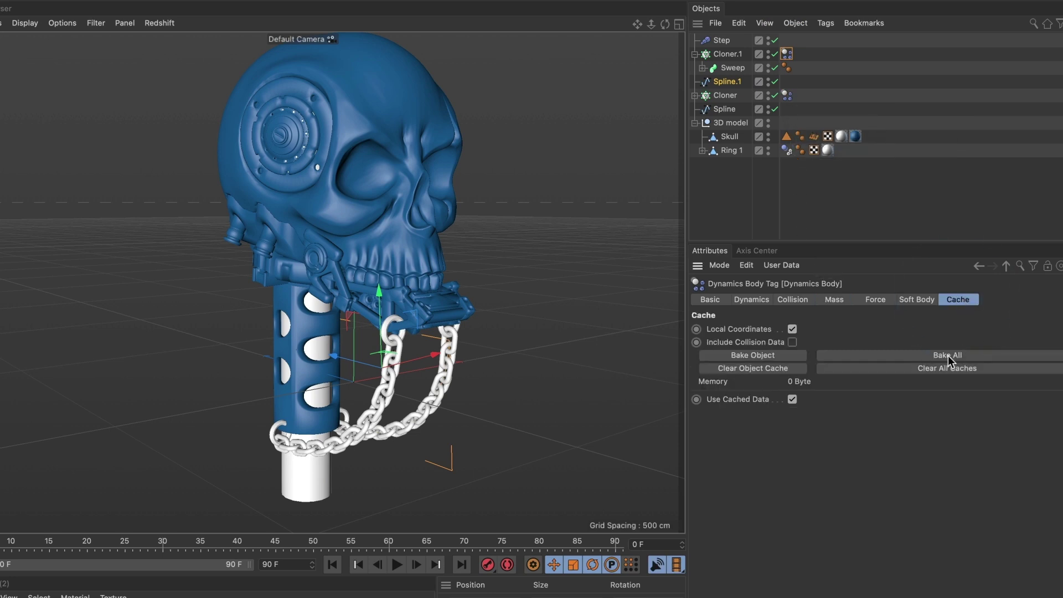
click(918, 358)
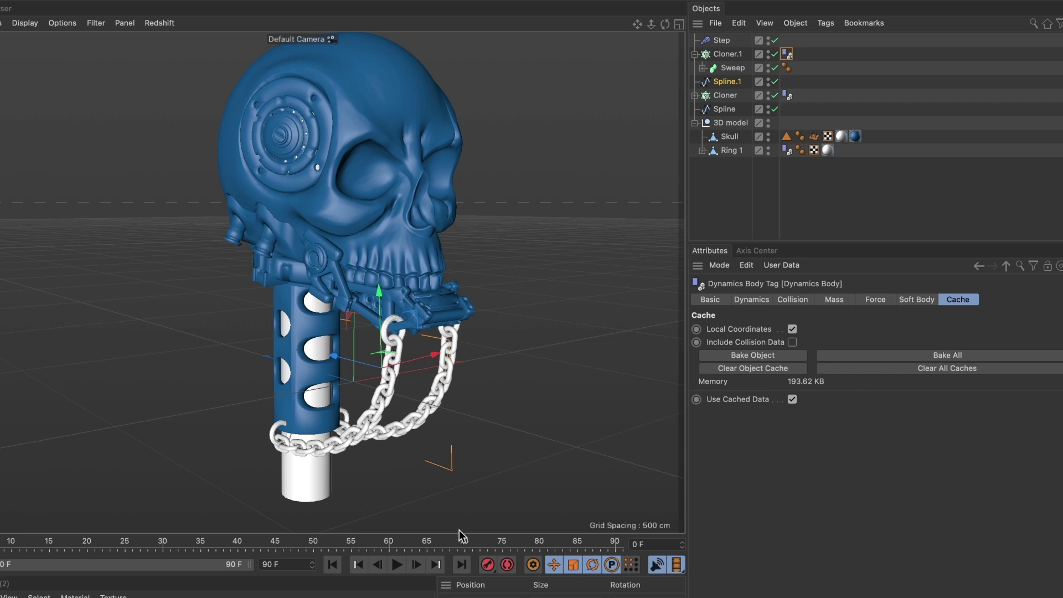
click(401, 565)
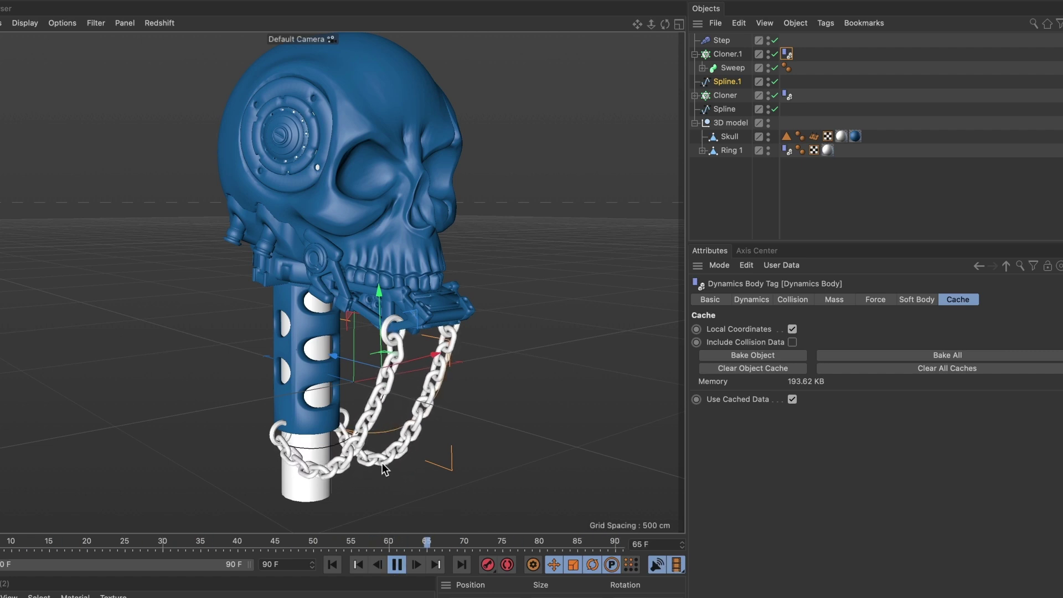
click(396, 564)
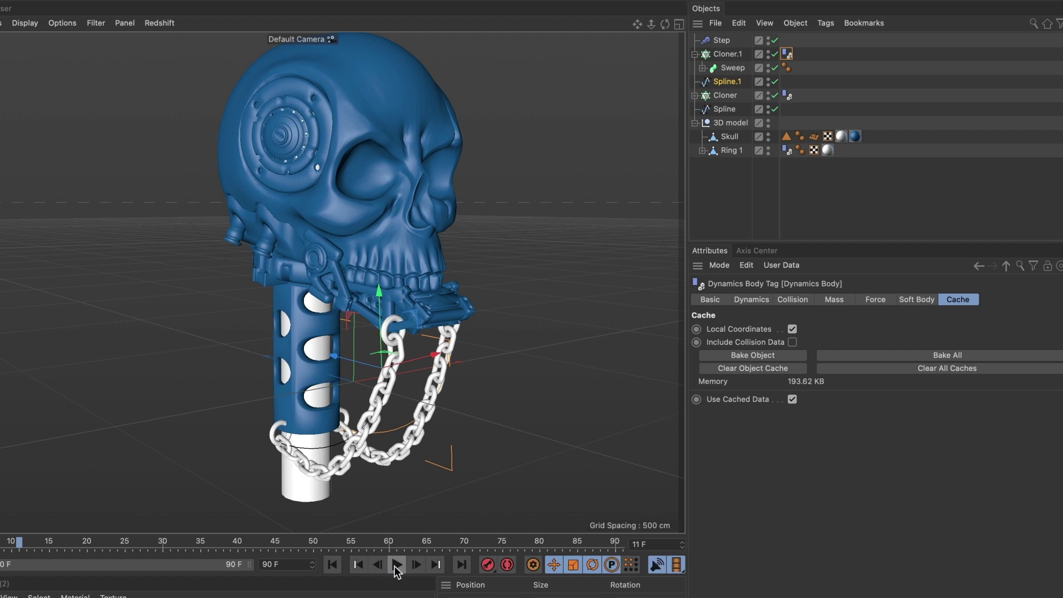
click(396, 564)
Key the 3D model group's position at frame 0, then move it toward the camera at frame 48
click(332, 564)
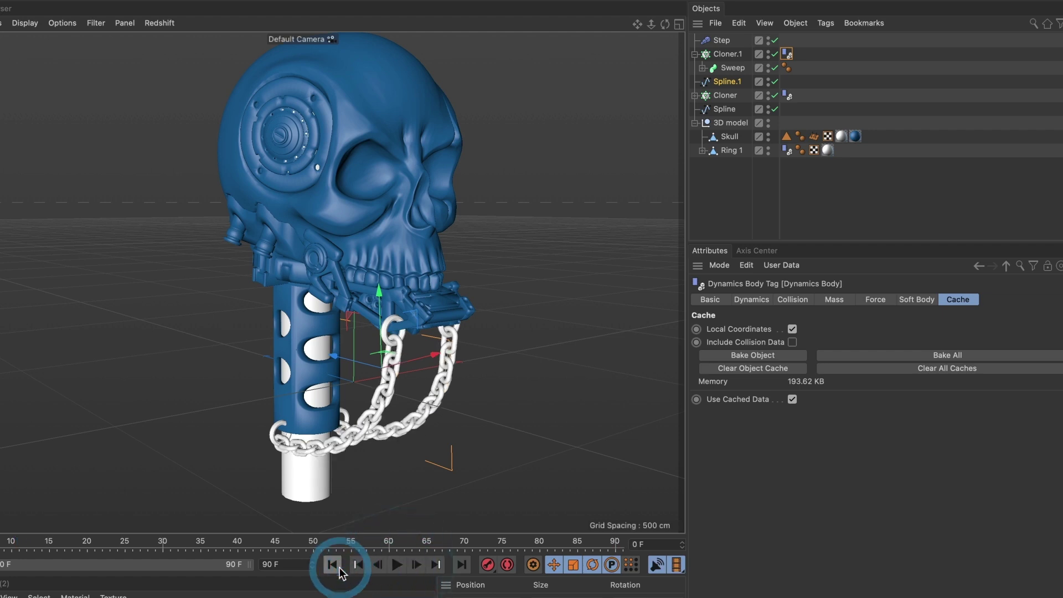
click(736, 128)
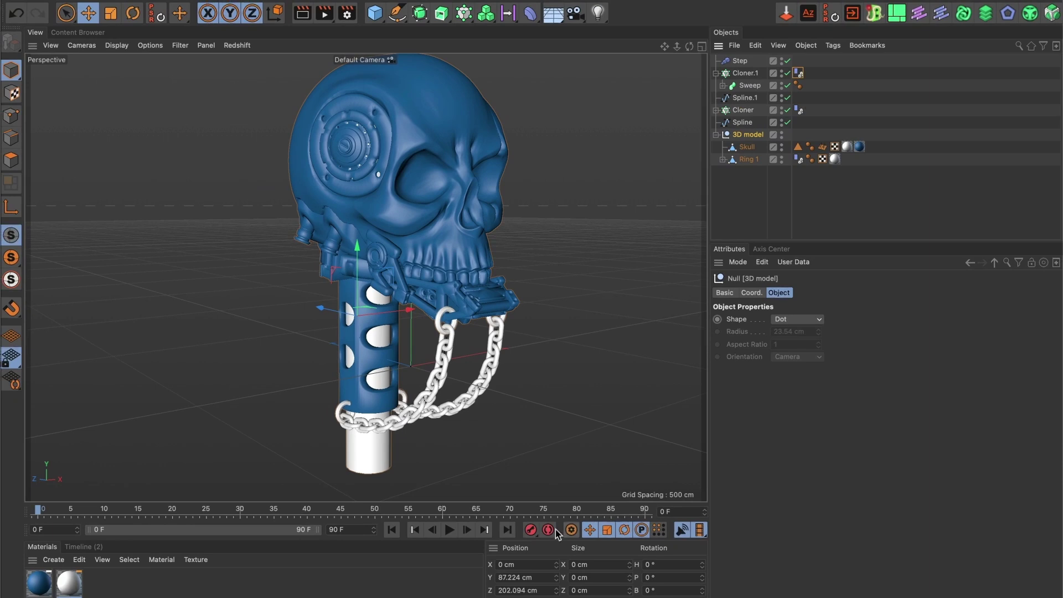
click(533, 531)
drag(29, 515, 354, 512)
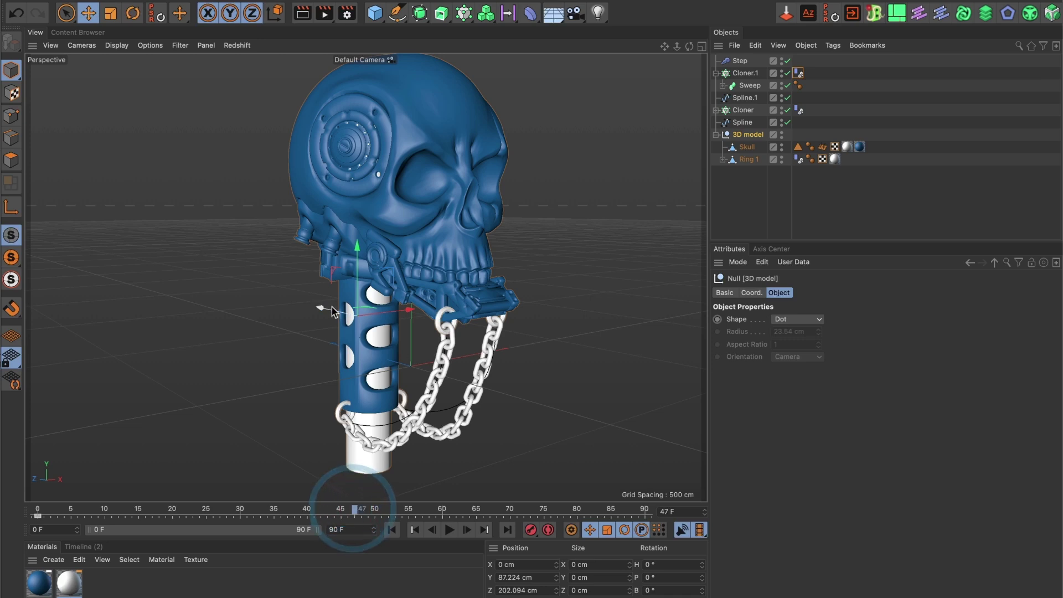
drag(320, 308, 394, 332)
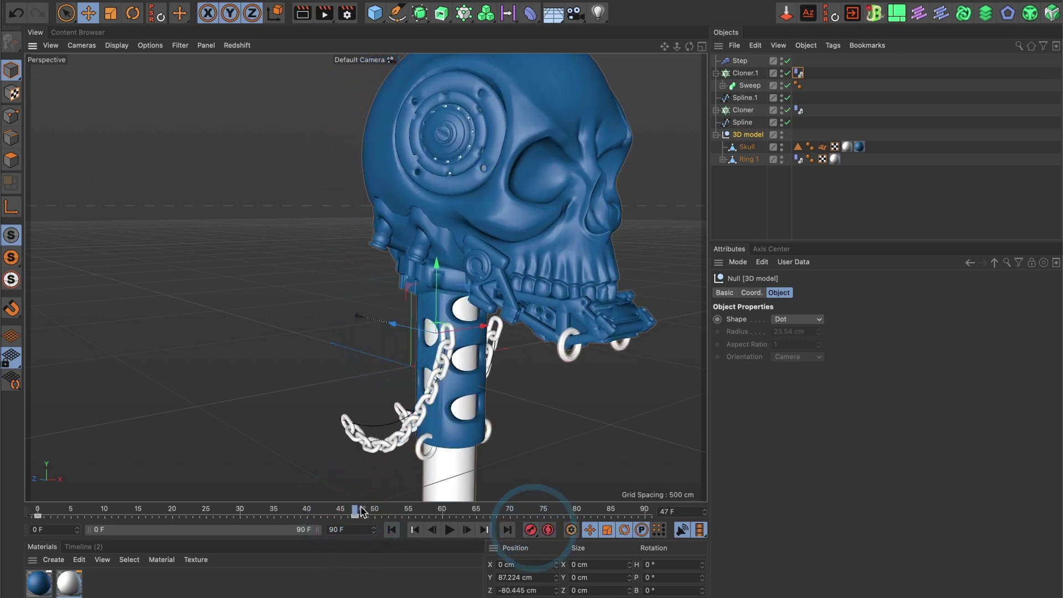
At frame 90, move the skull back past its start and record a position key
drag(432, 513, 718, 521)
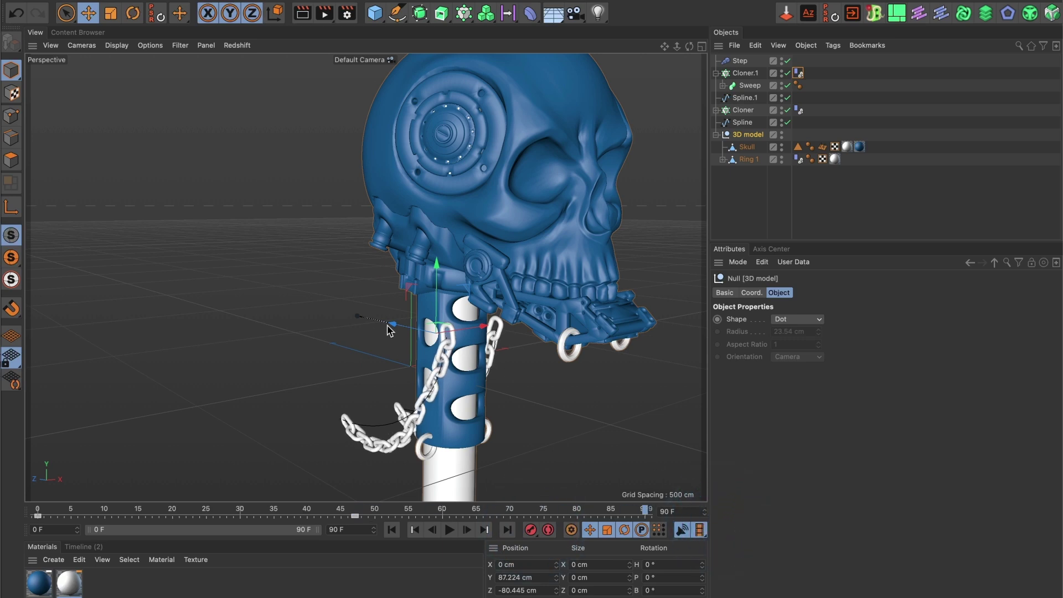
drag(392, 323, 291, 311)
click(530, 529)
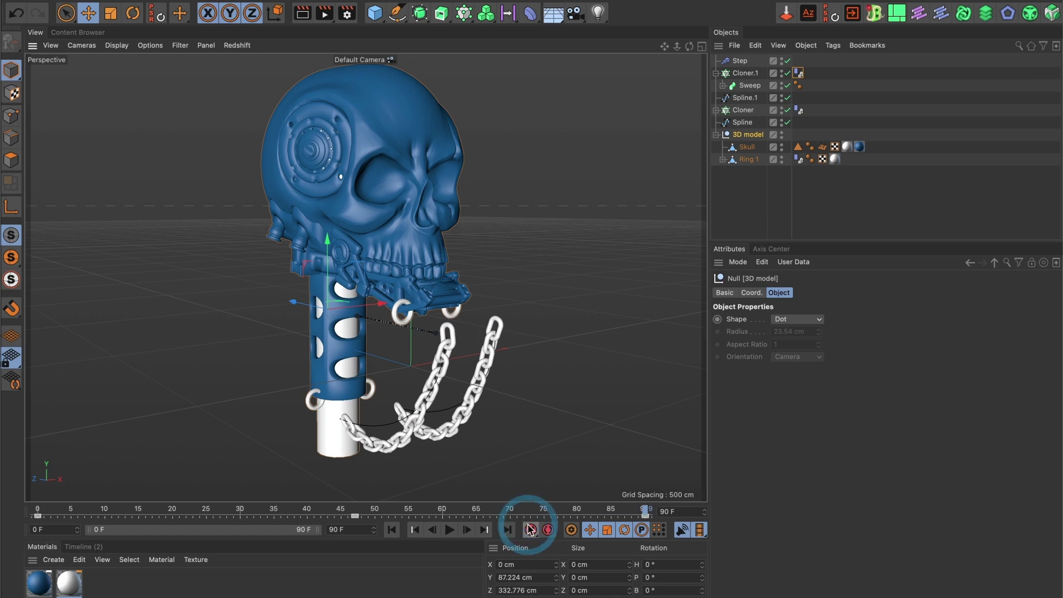
click(797, 73)
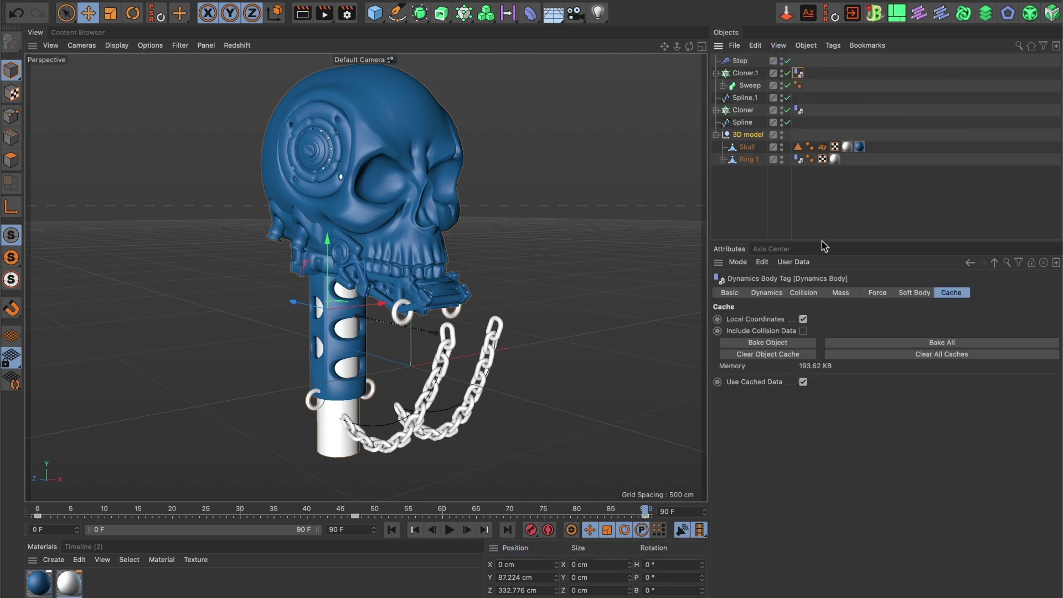
Clear all dynamics caches, return to frame 0, and rebake the chain simulation
click(931, 356)
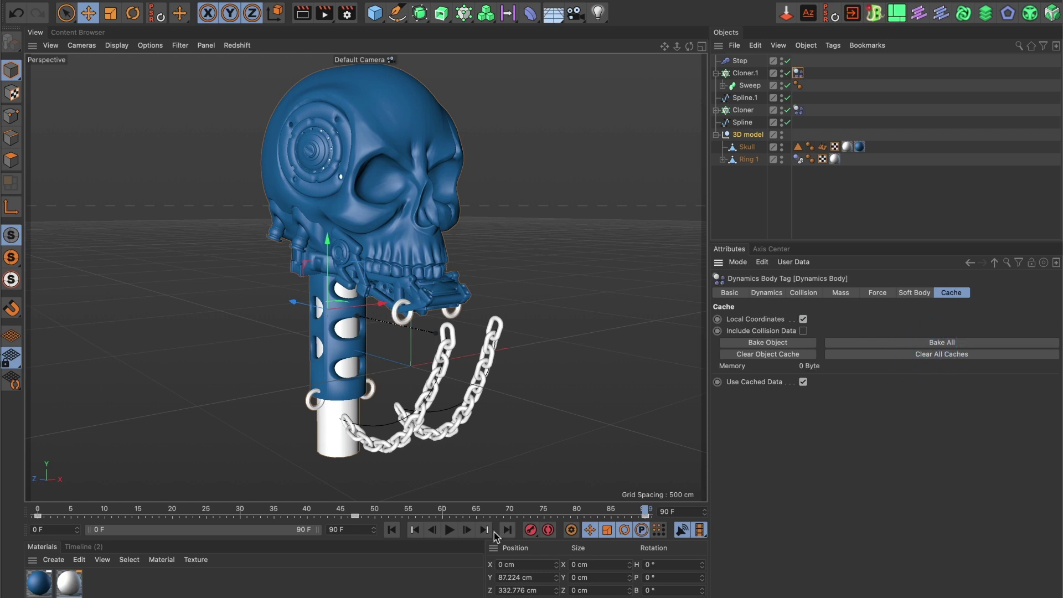
click(392, 530)
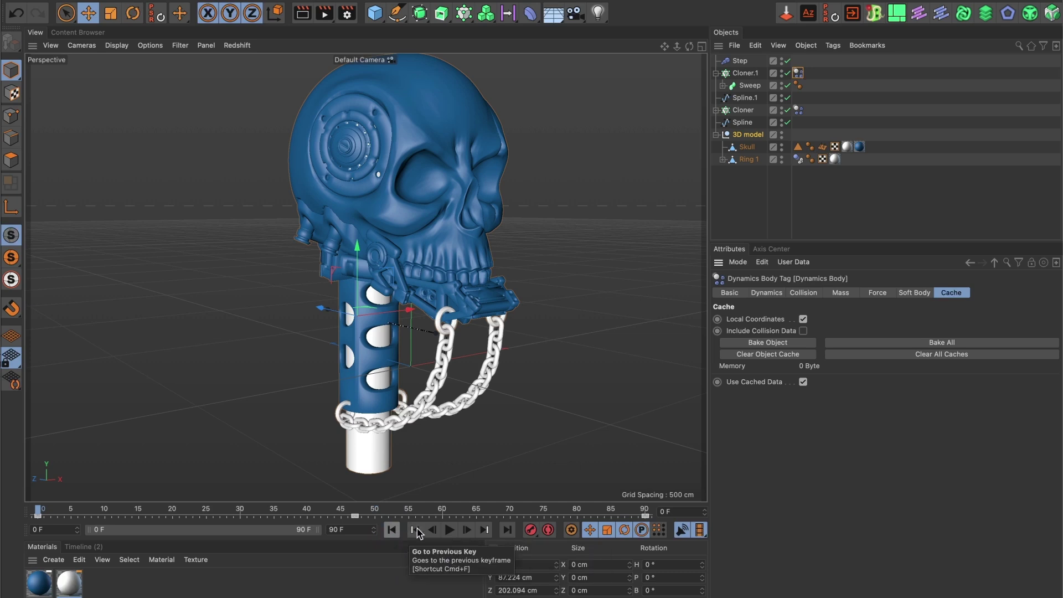
click(948, 344)
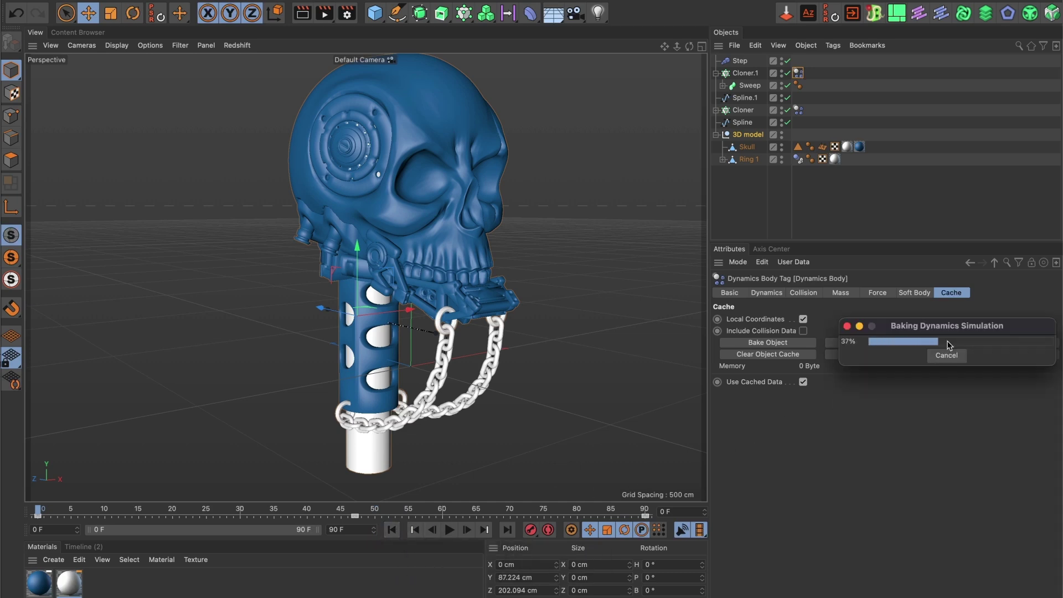